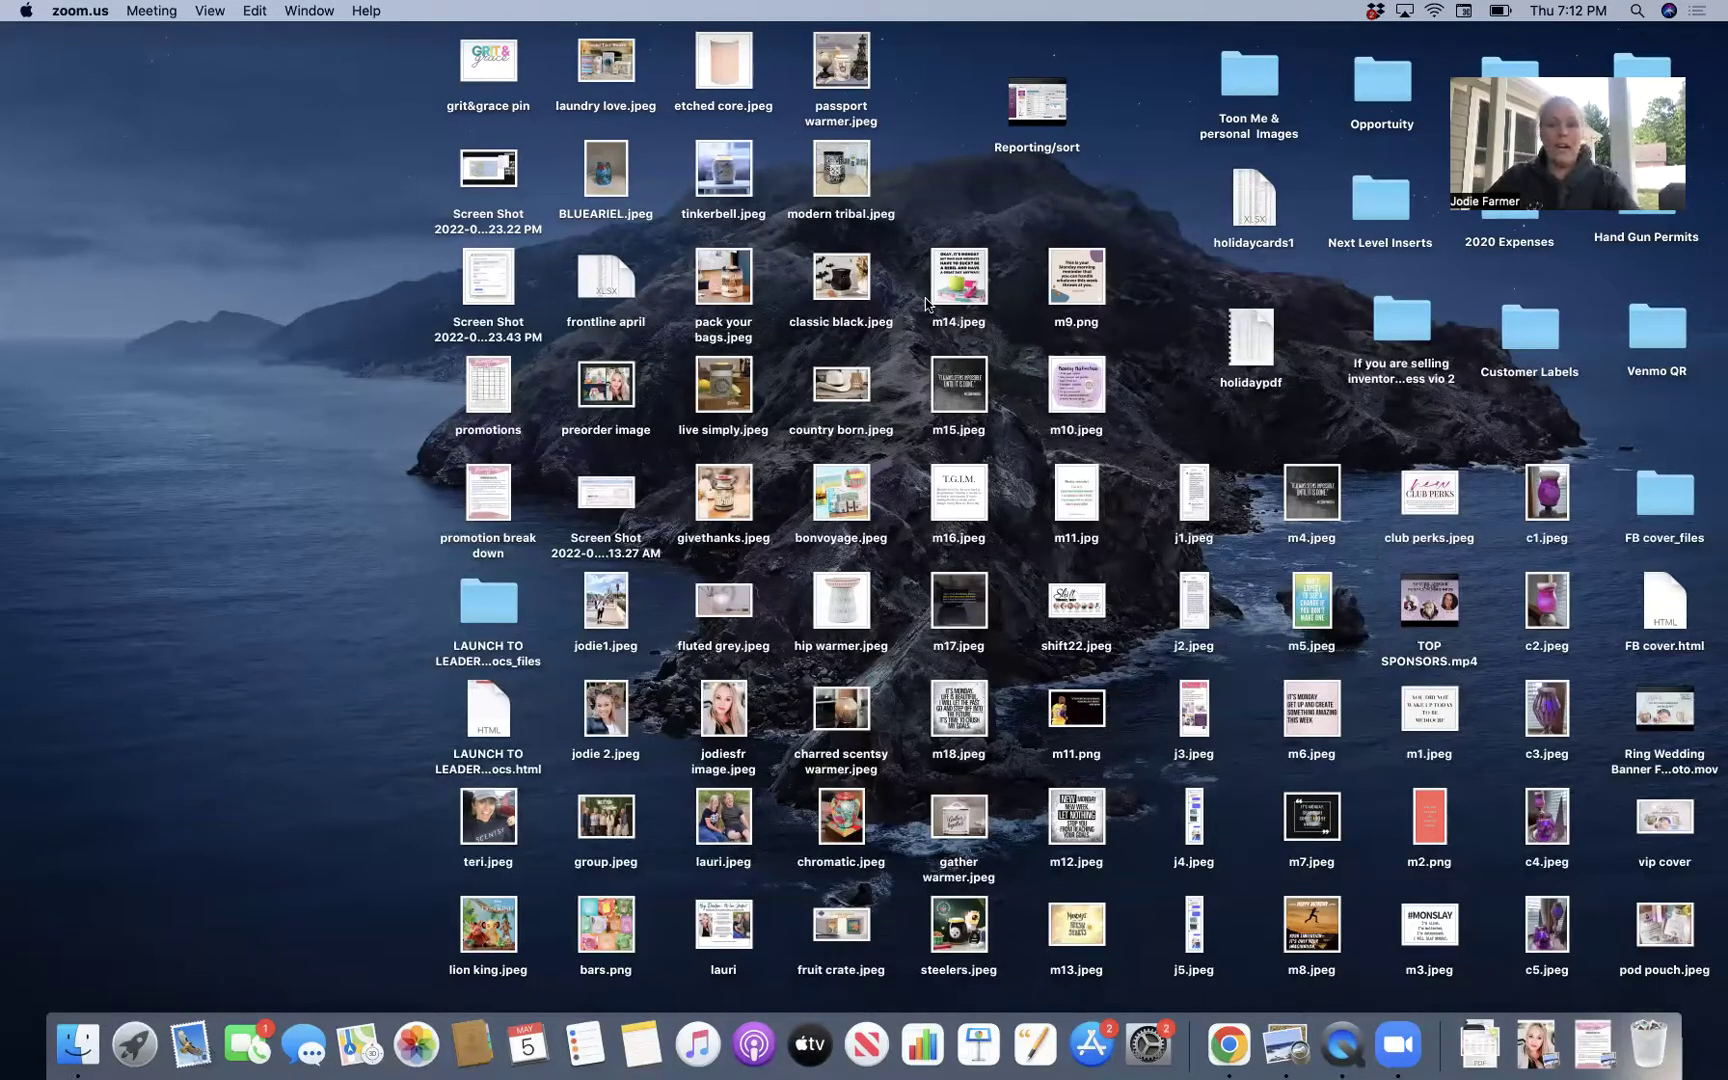
Bring the Chrome window with the Zoom Launch Meeting tab to the front.
click(1230, 1046)
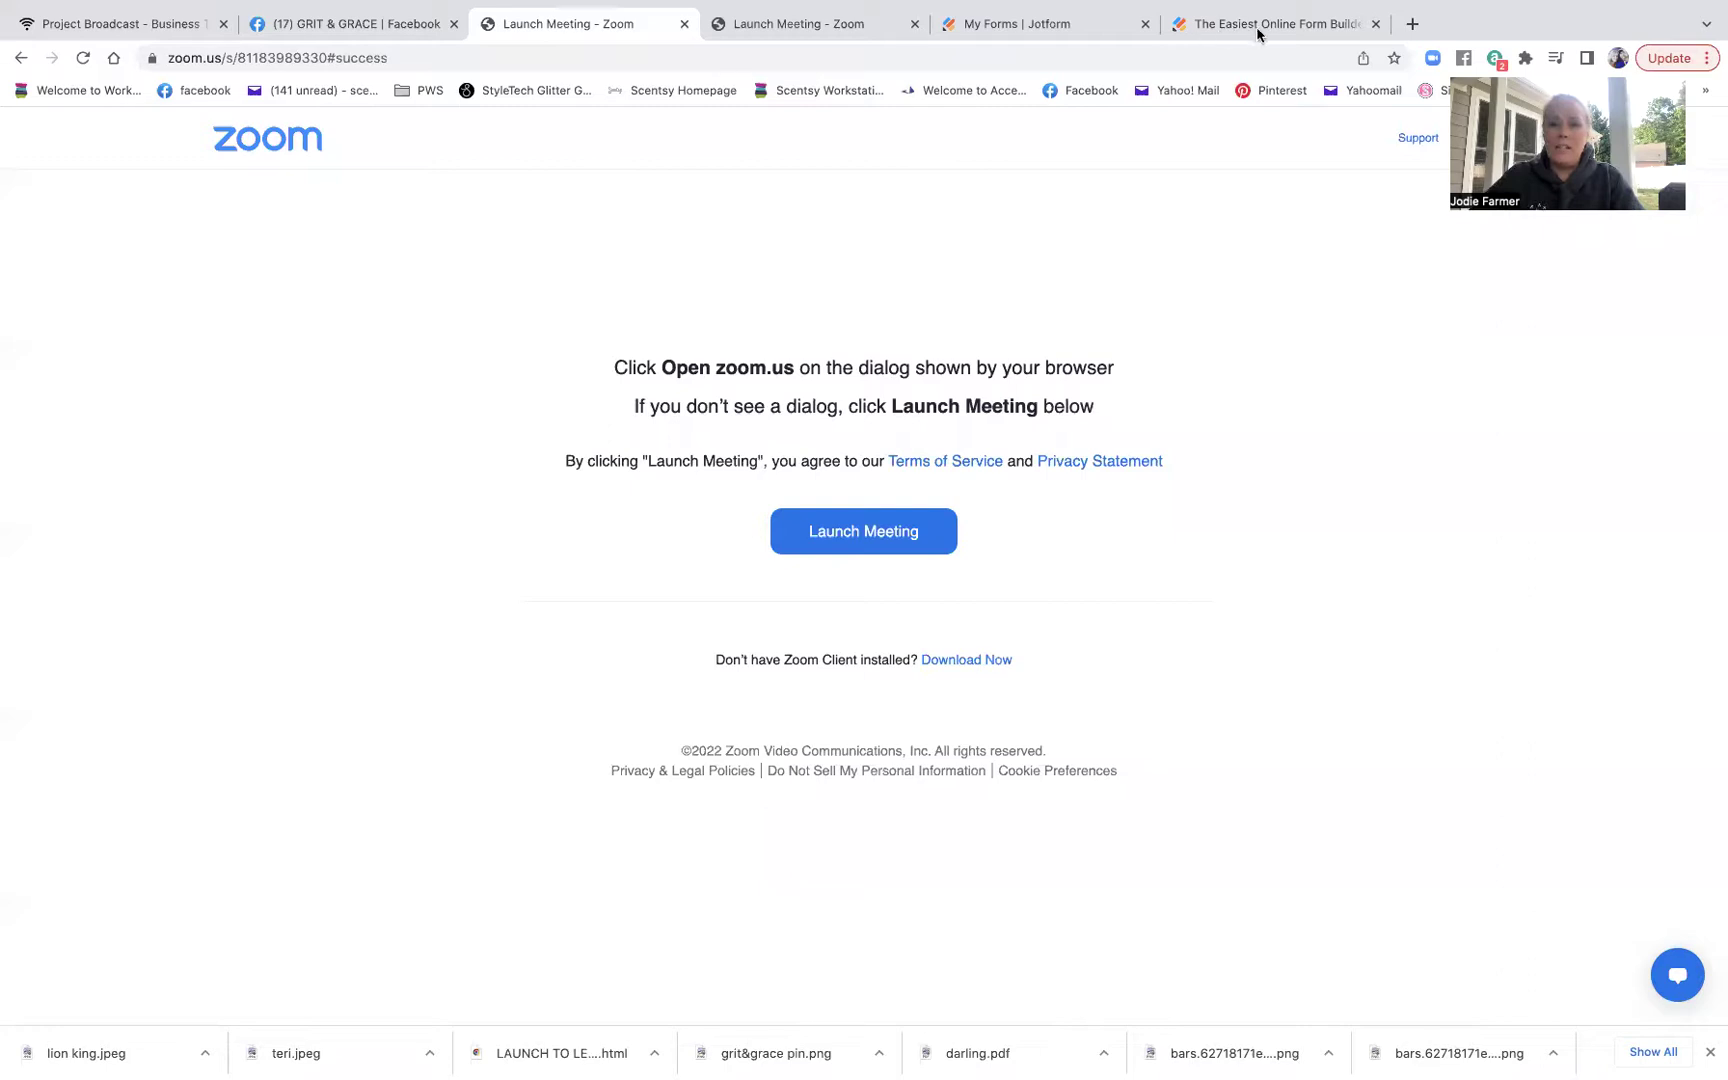
Copy the share link of the original LION KING PRE ORDERS form from My Forms.
click(1064, 26)
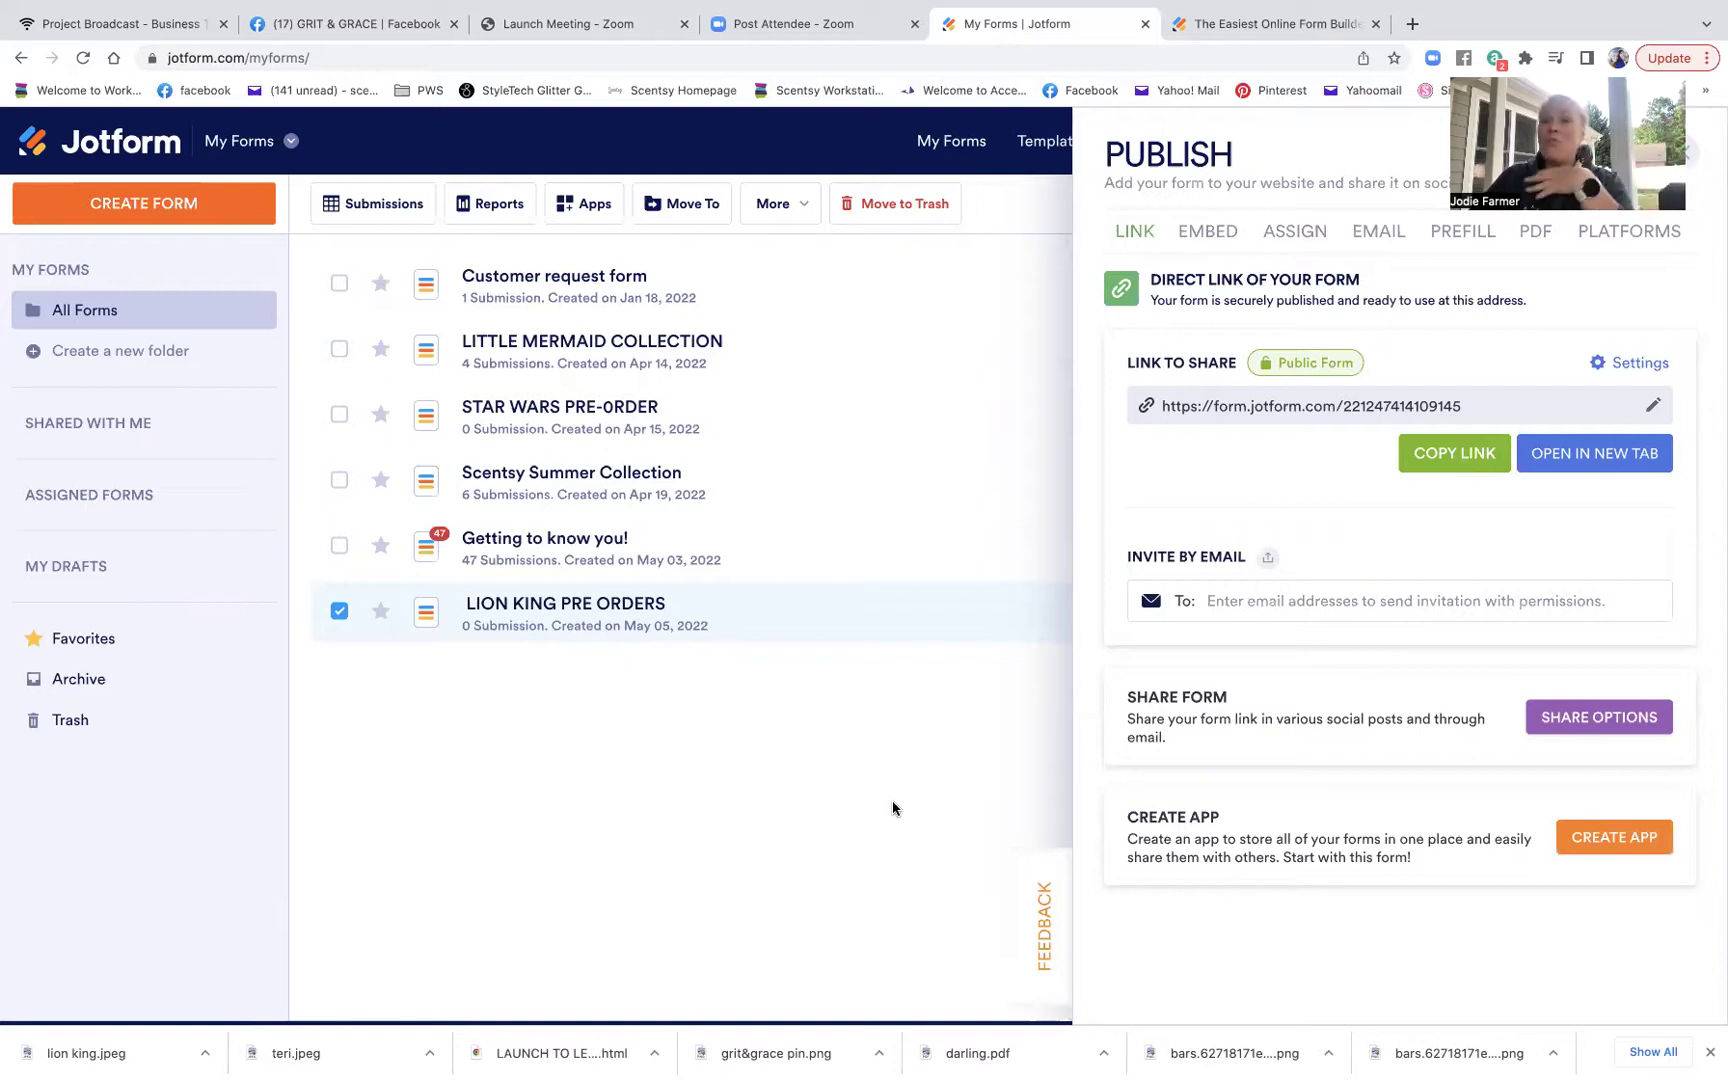
click(1473, 456)
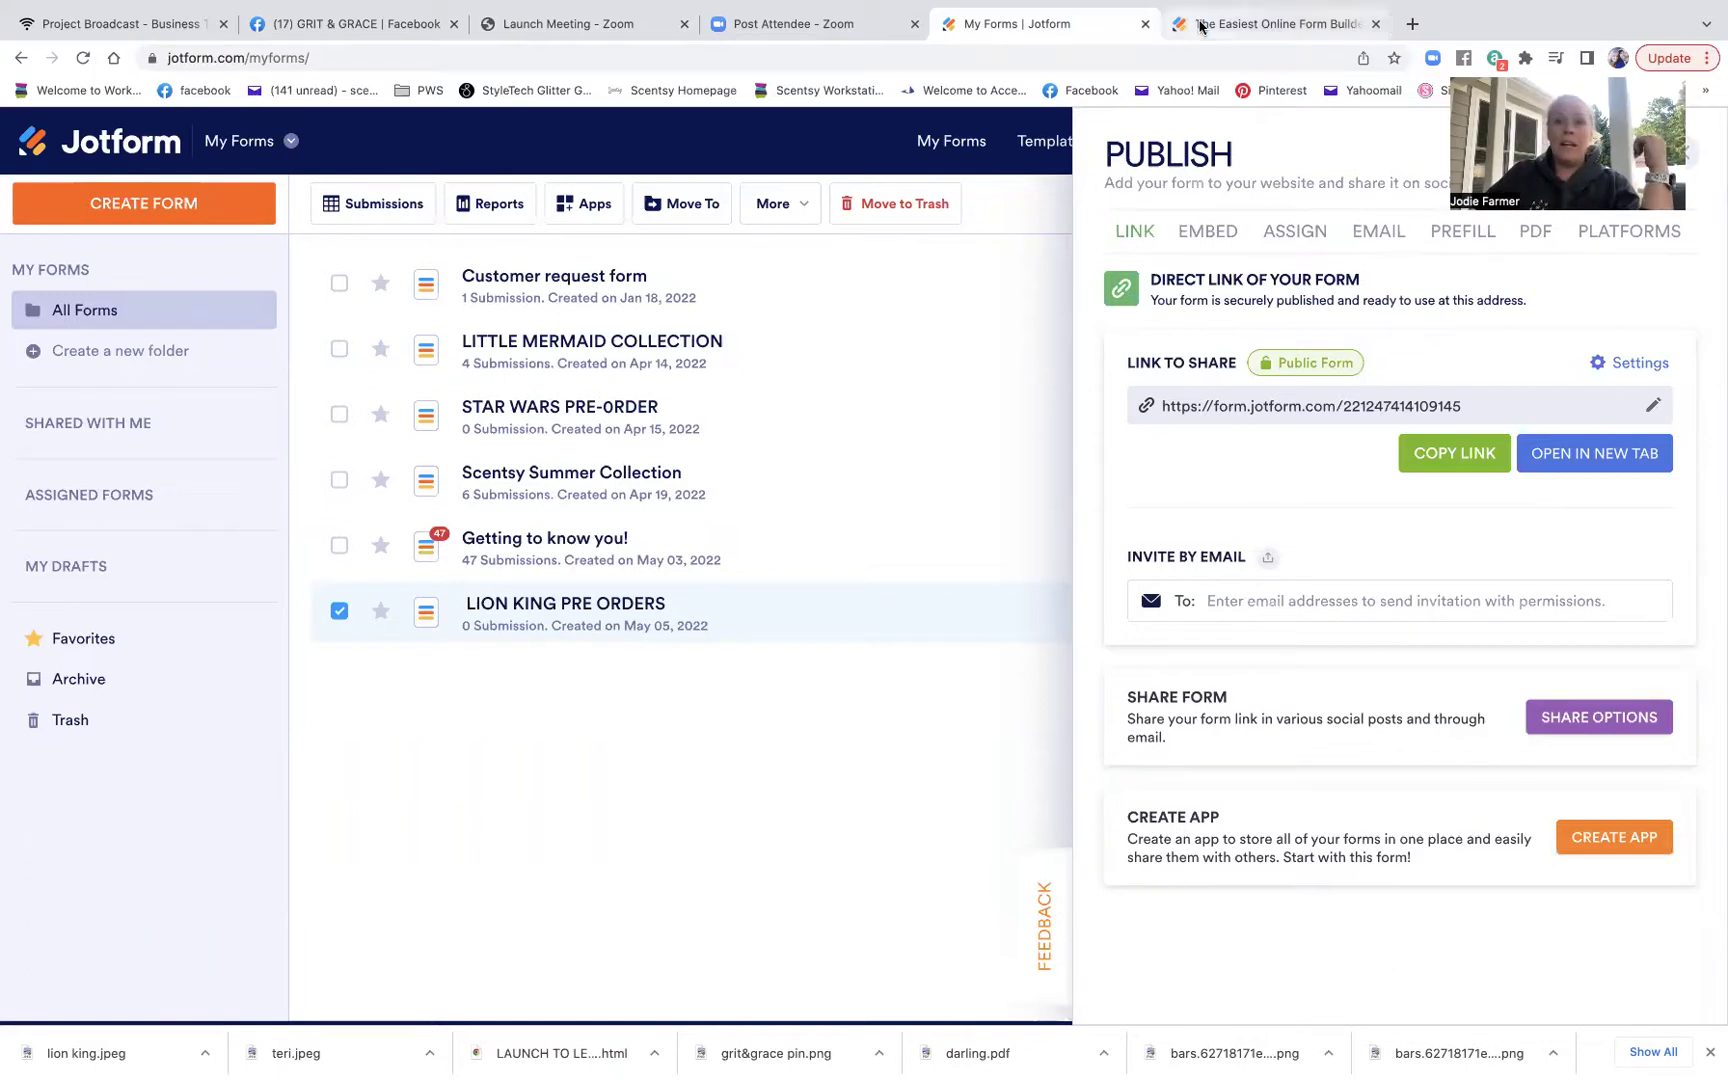
Go to the Jotform website in the form builder tab.
click(1240, 24)
click(960, 66)
text(jot)
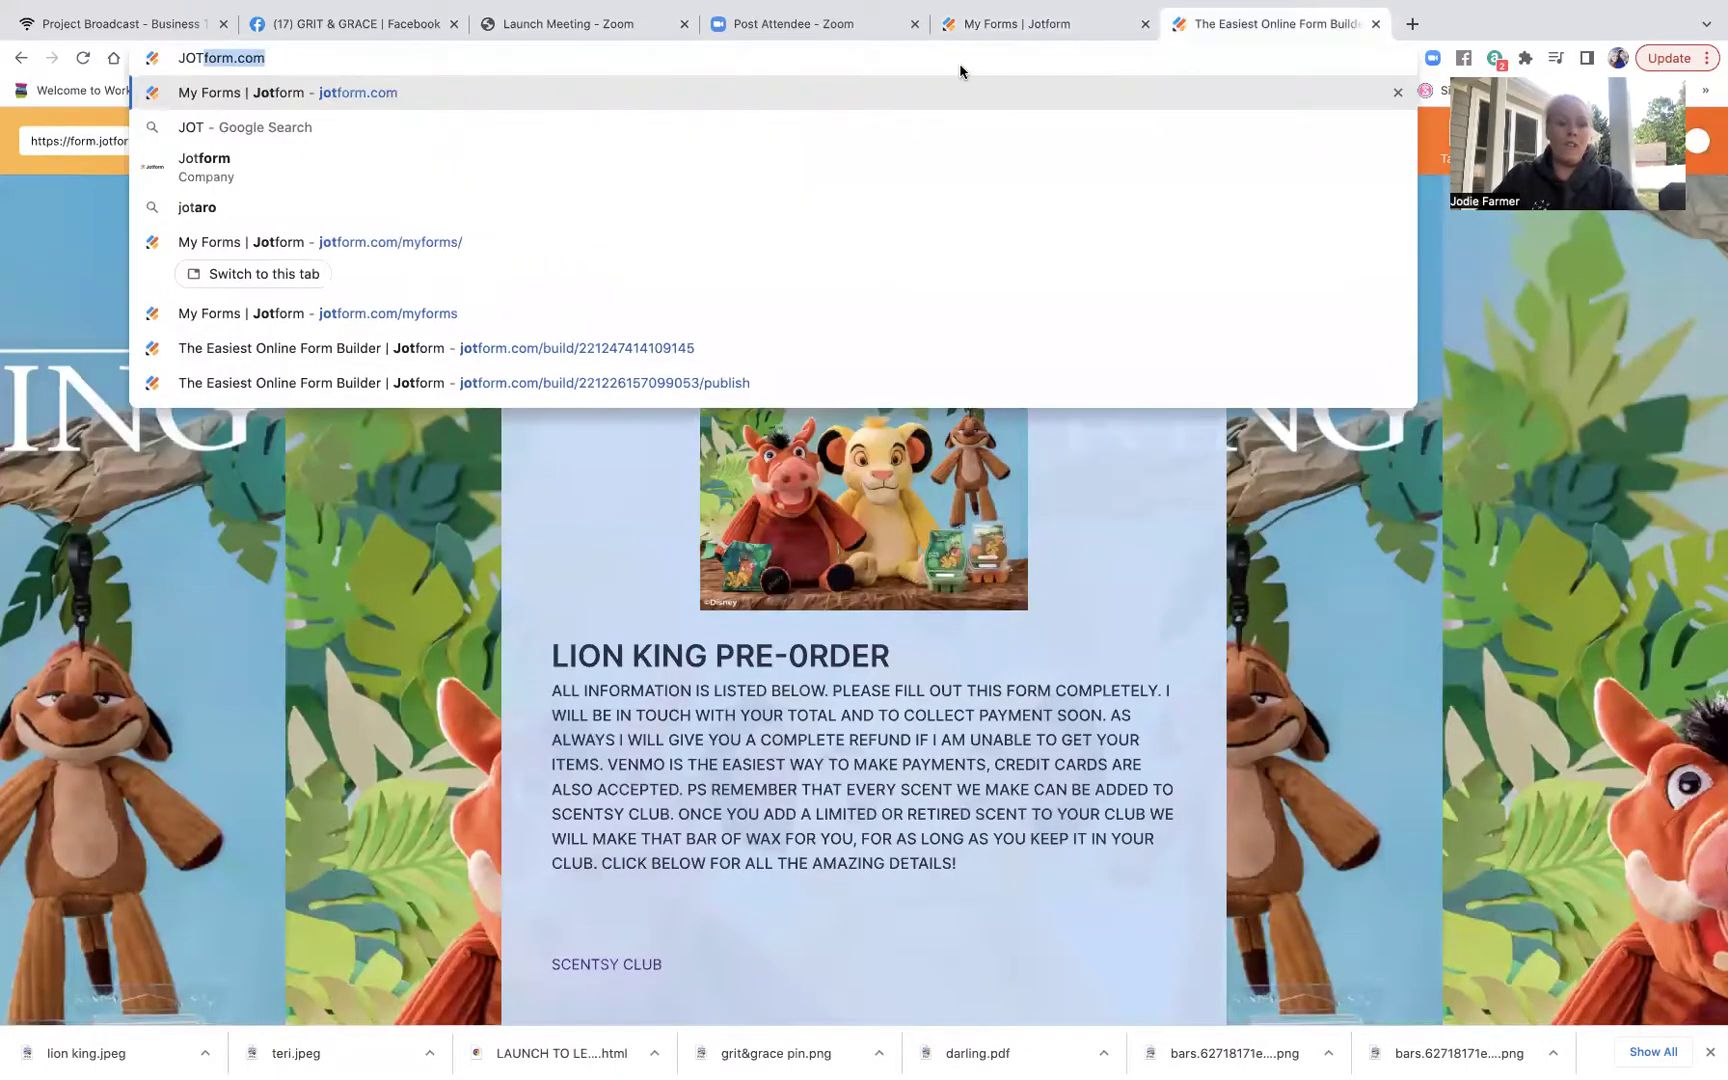
key(Return)
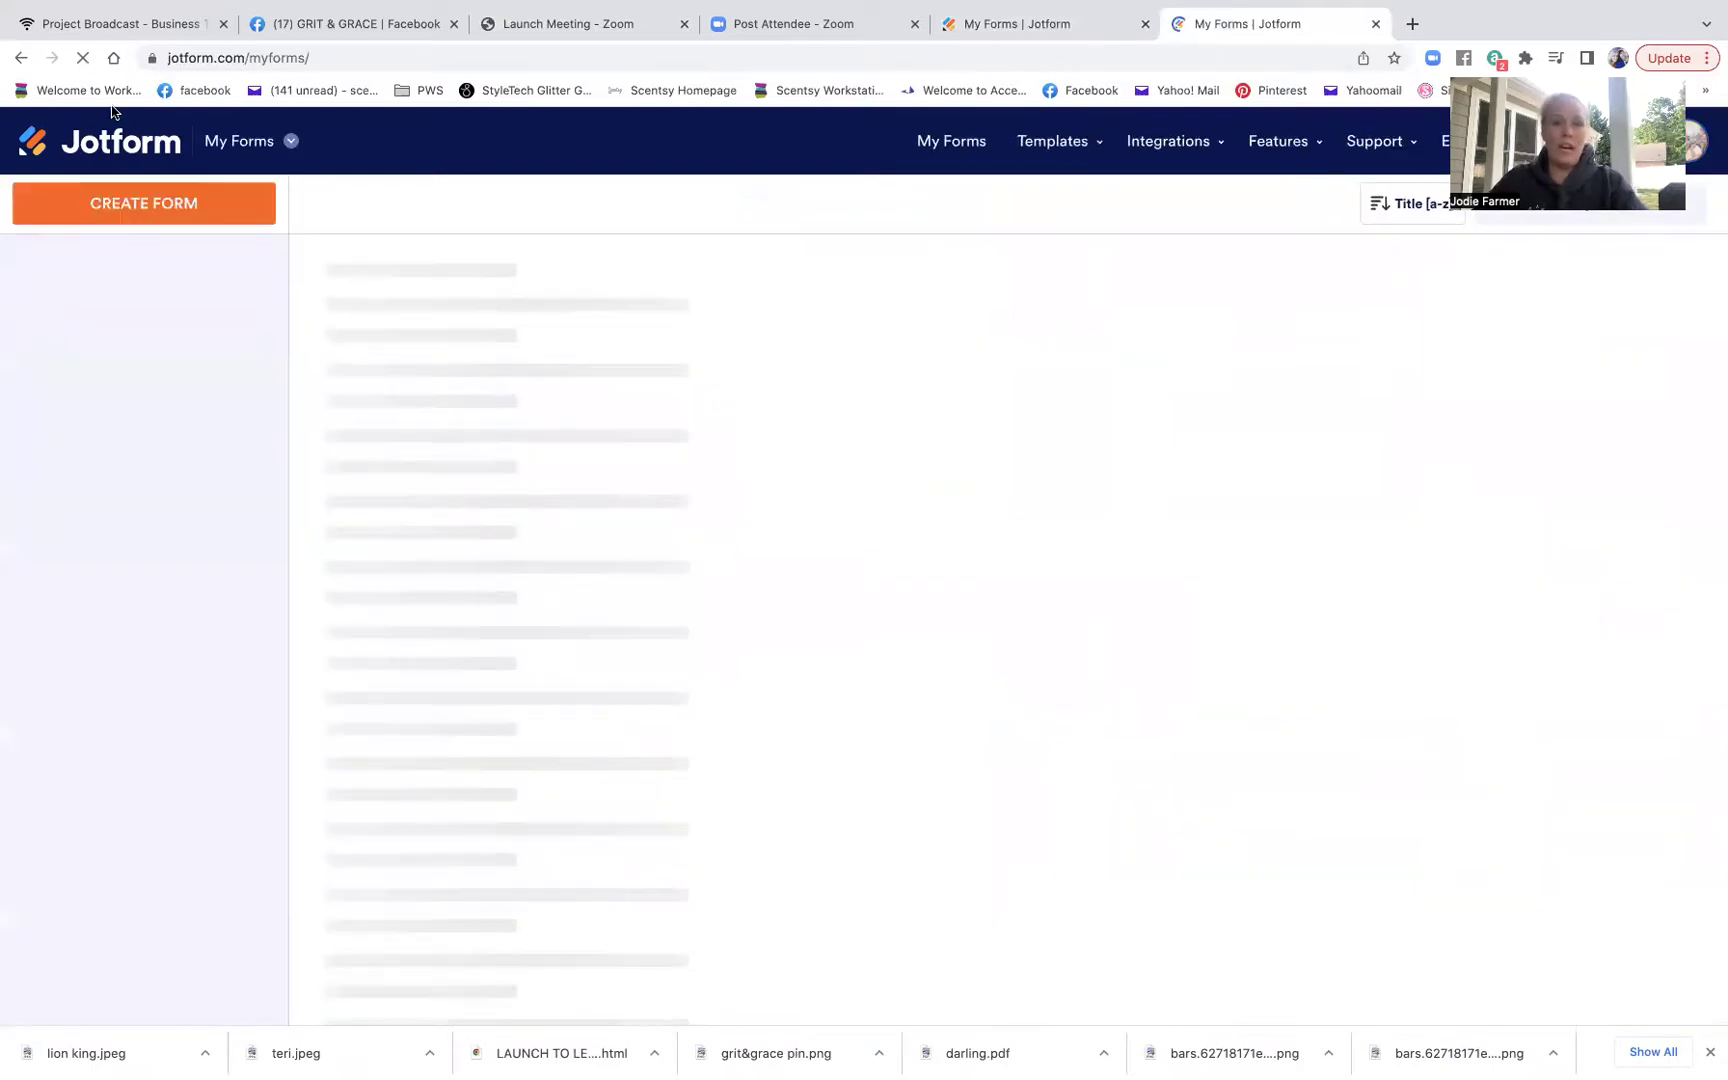
click(164, 207)
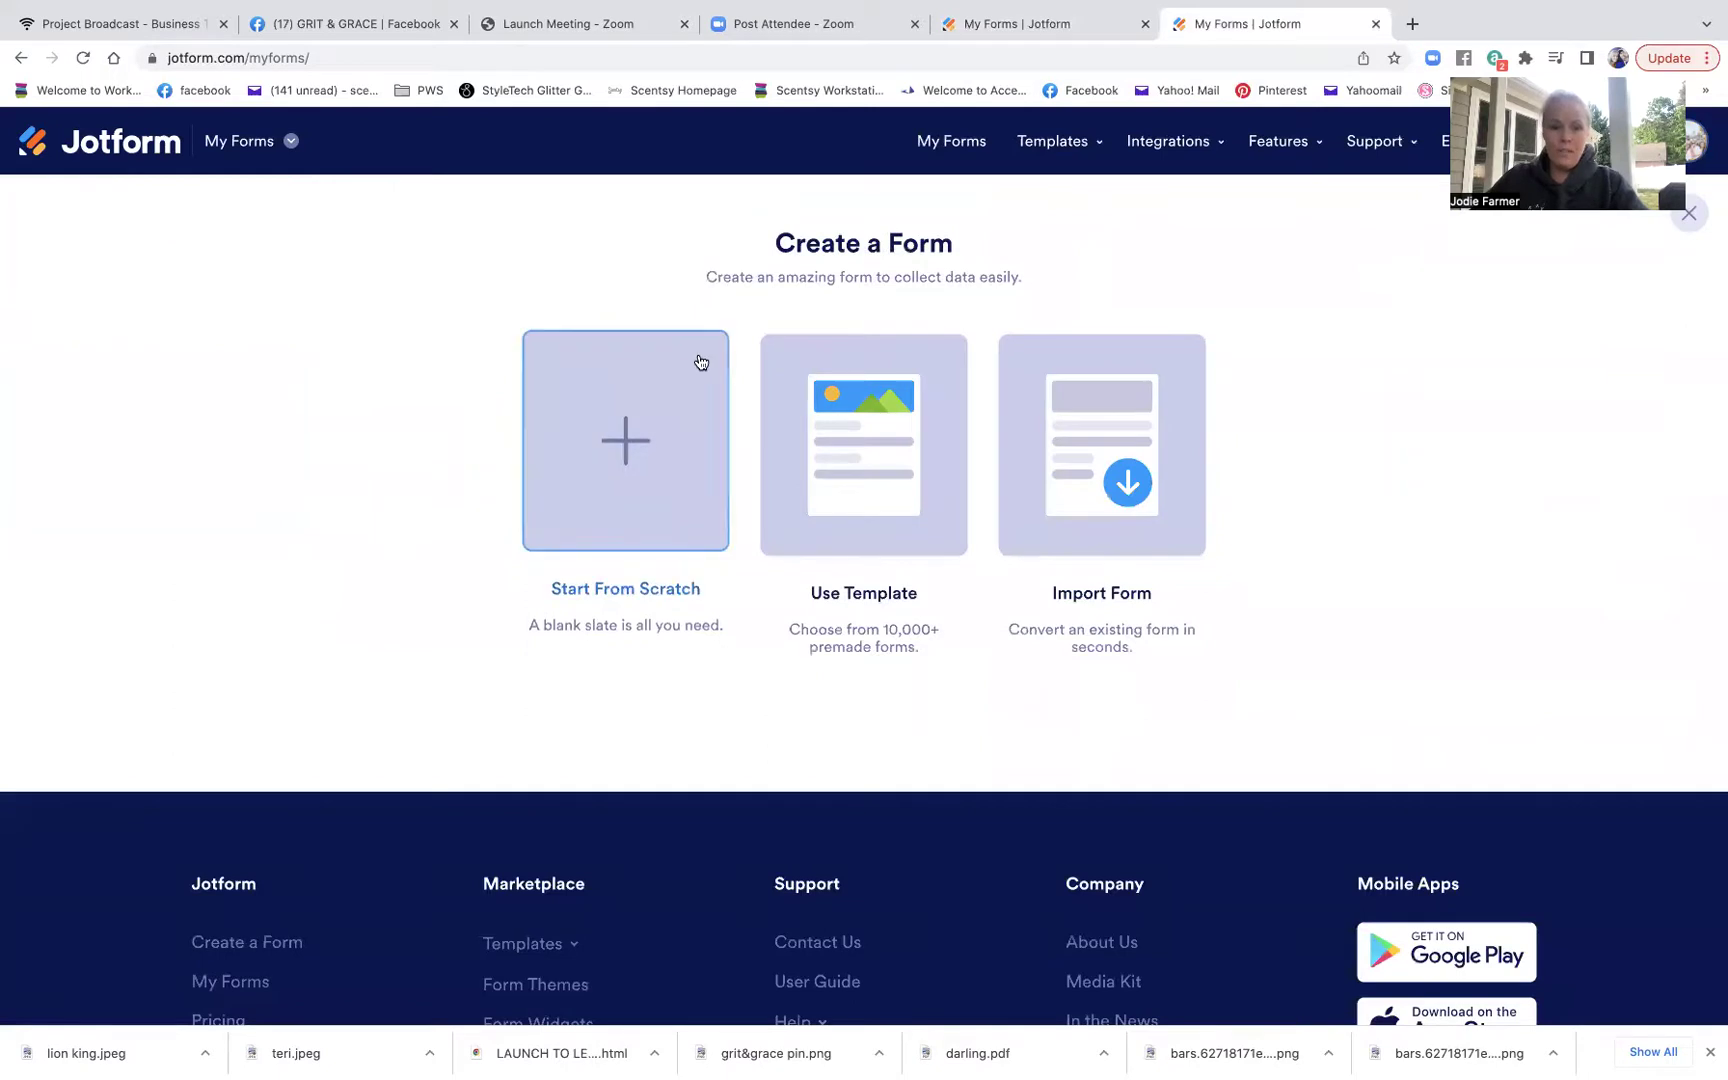
click(1108, 470)
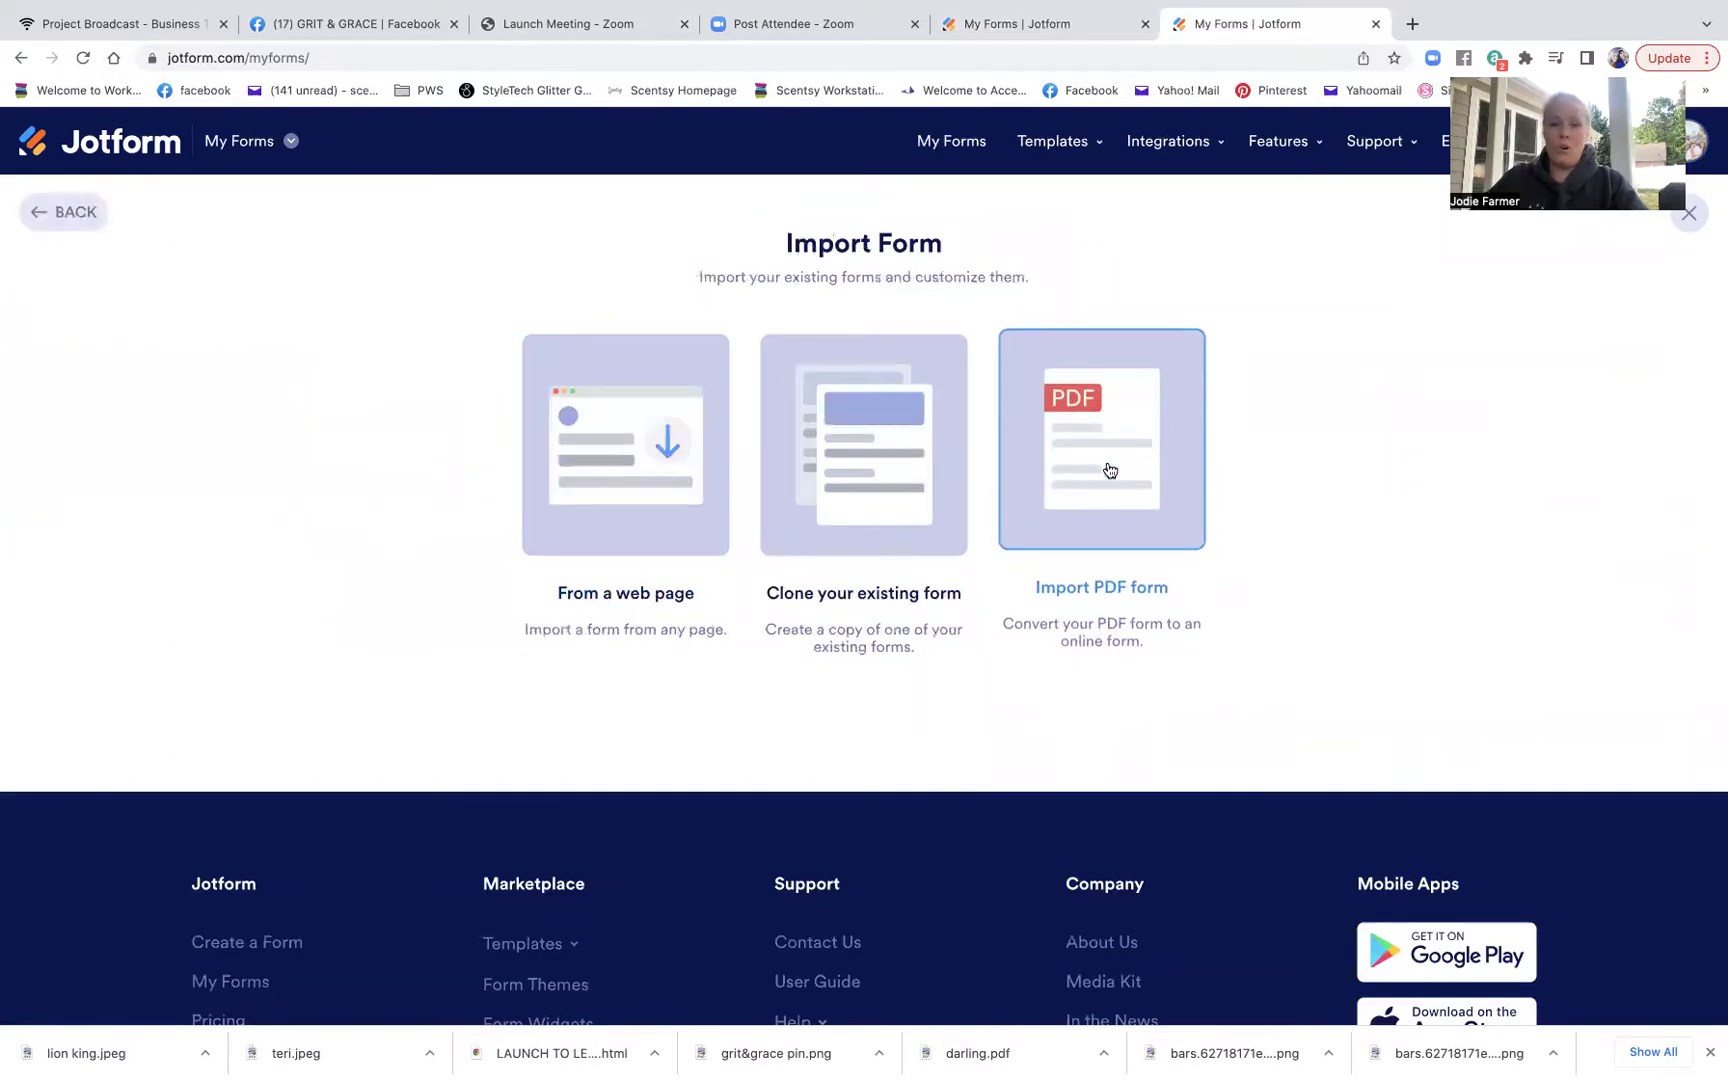
click(623, 478)
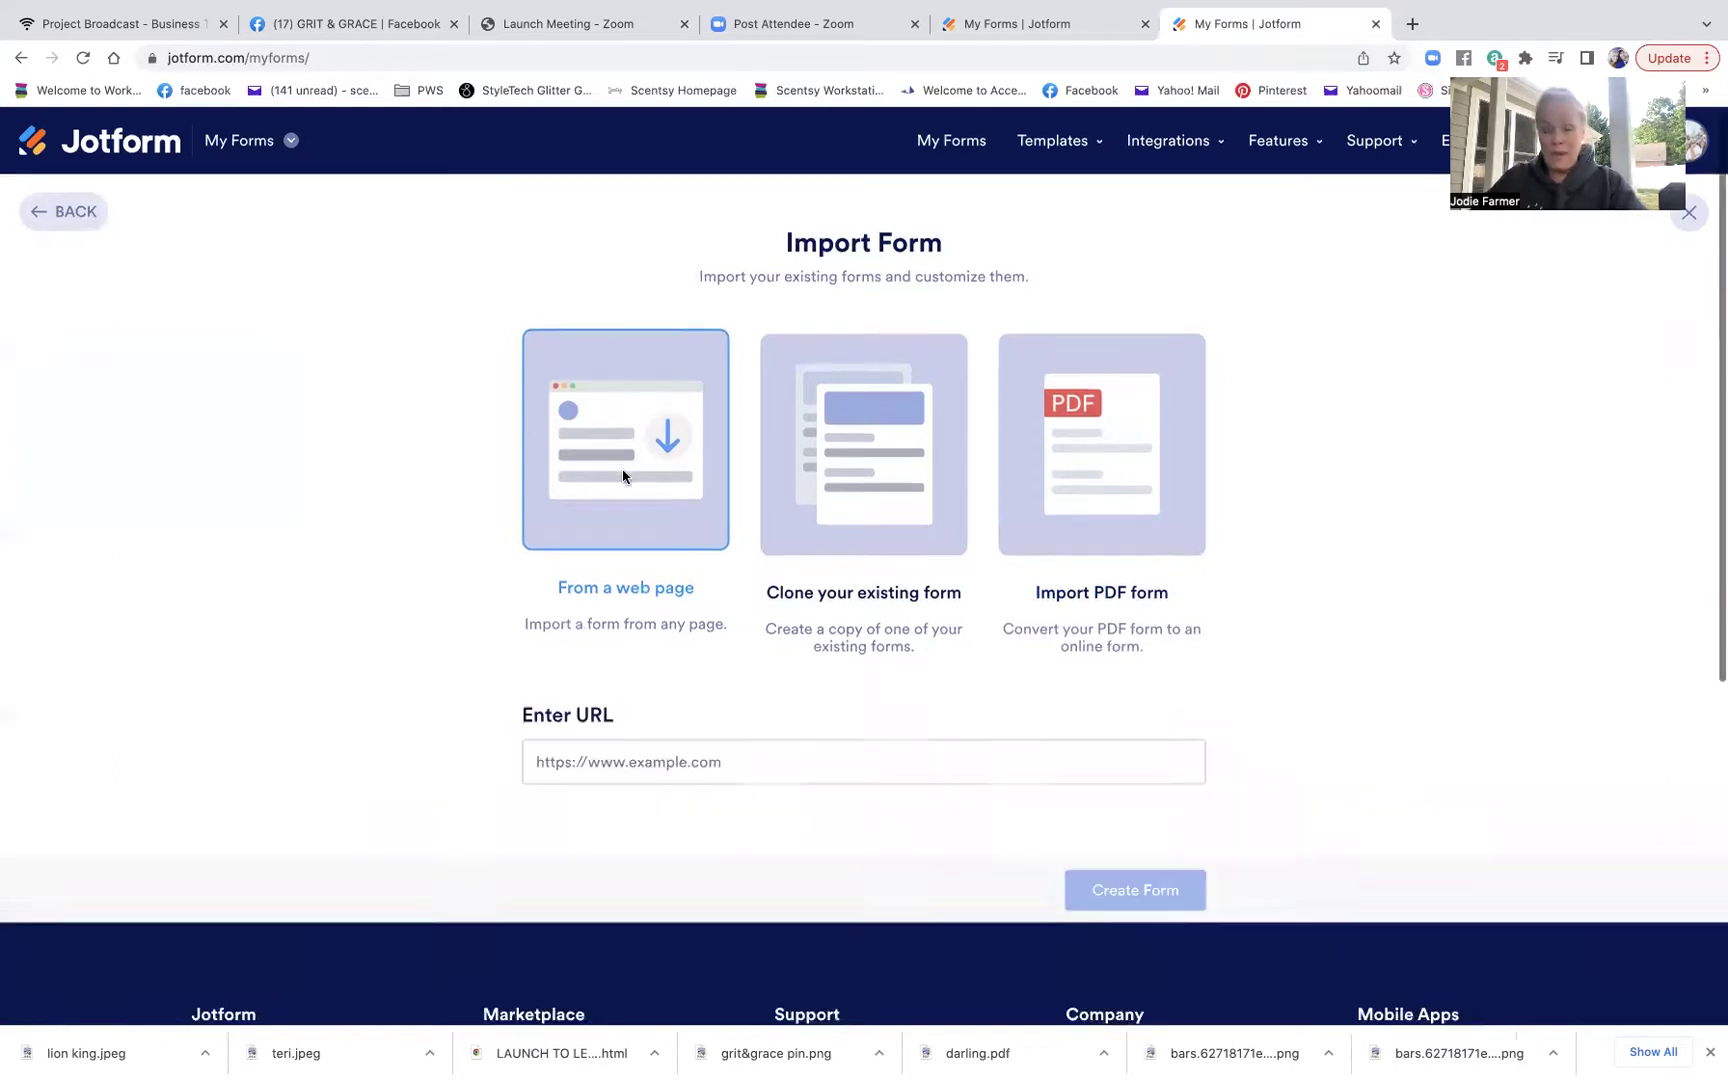
scroll(630, 485, down, 3)
click(671, 566)
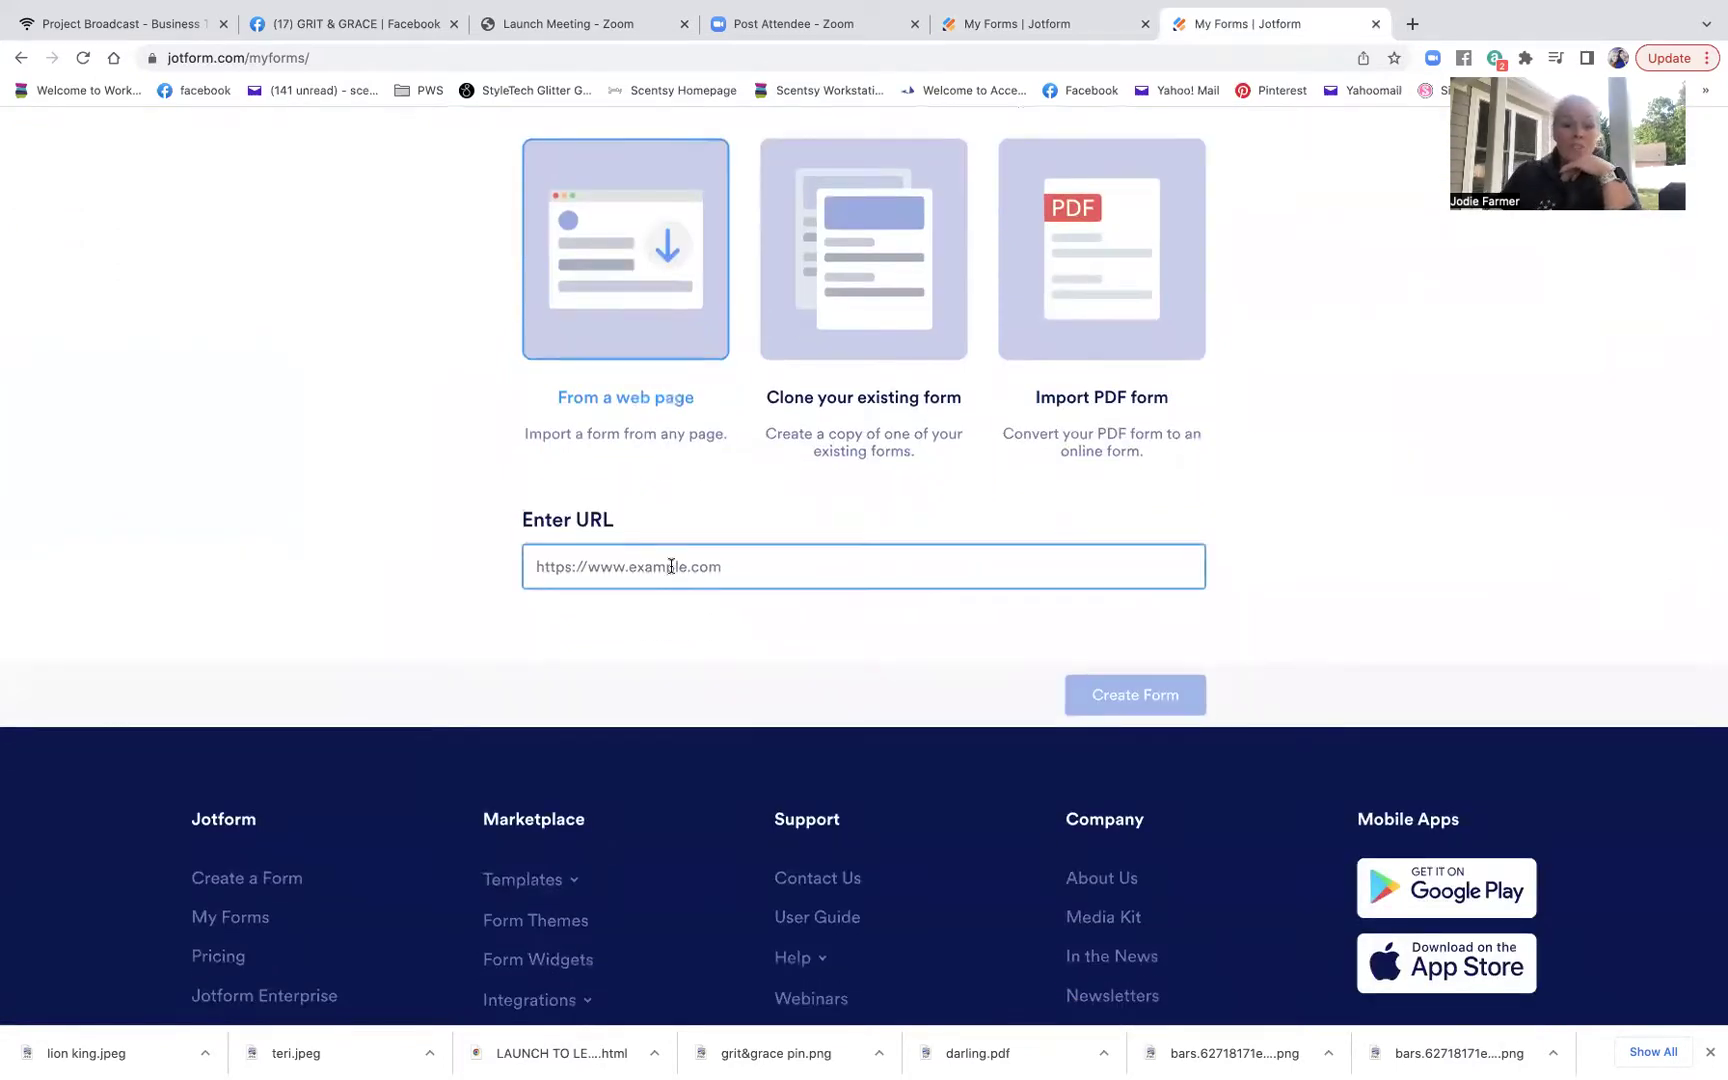
text(https://form.jotform.com/221247414109145)
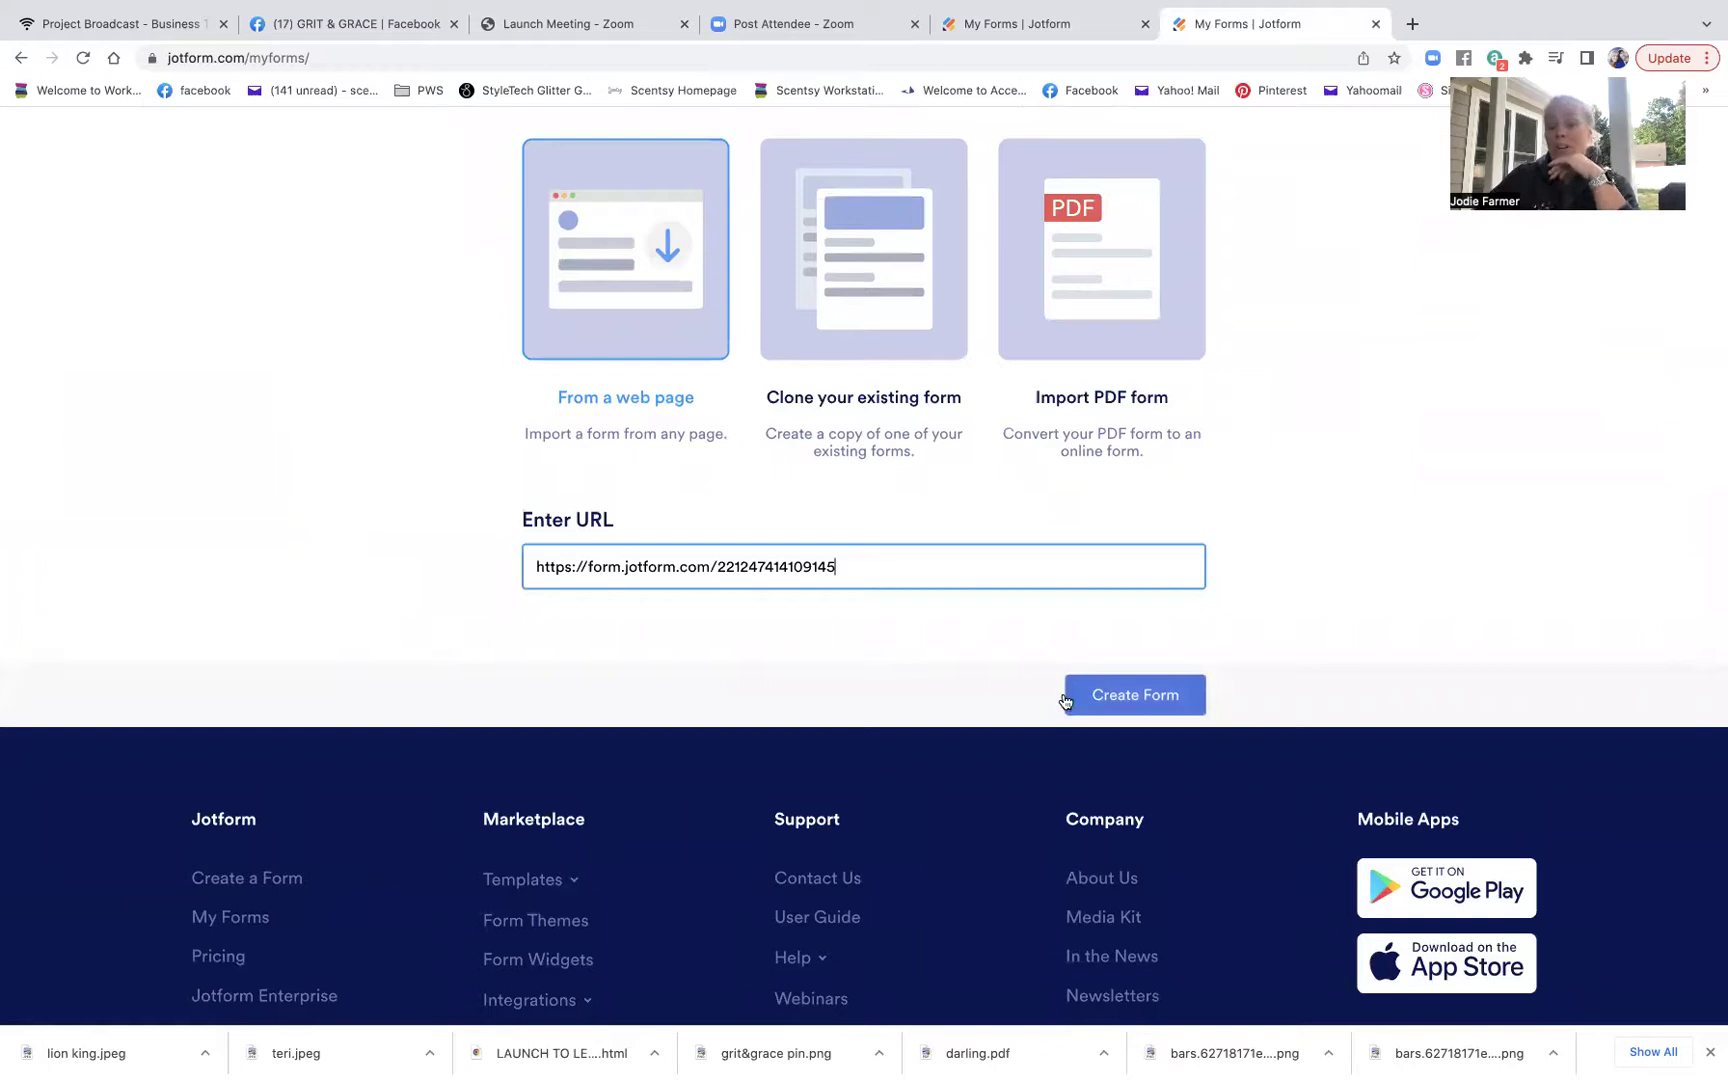
Create the Clone of LION KING PRE ORDERS and scroll through its imported text, link and fields.
click(1100, 694)
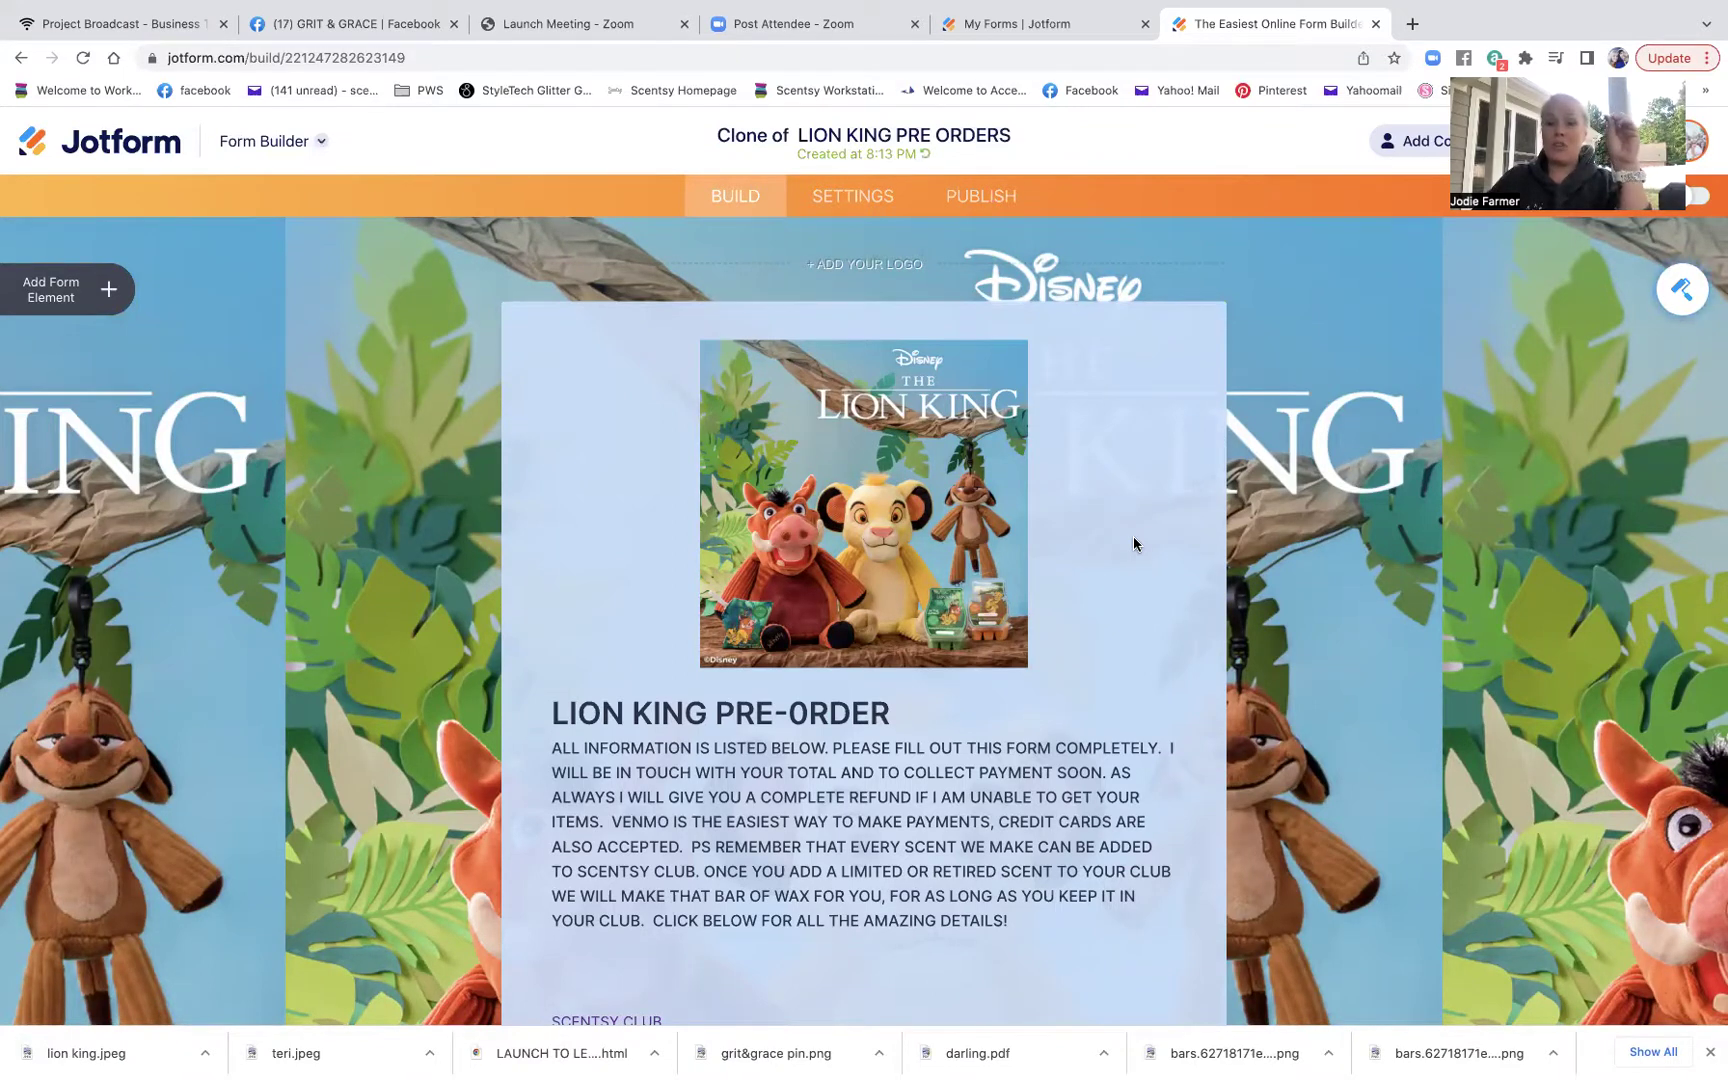
scroll(1133, 536, down, 5)
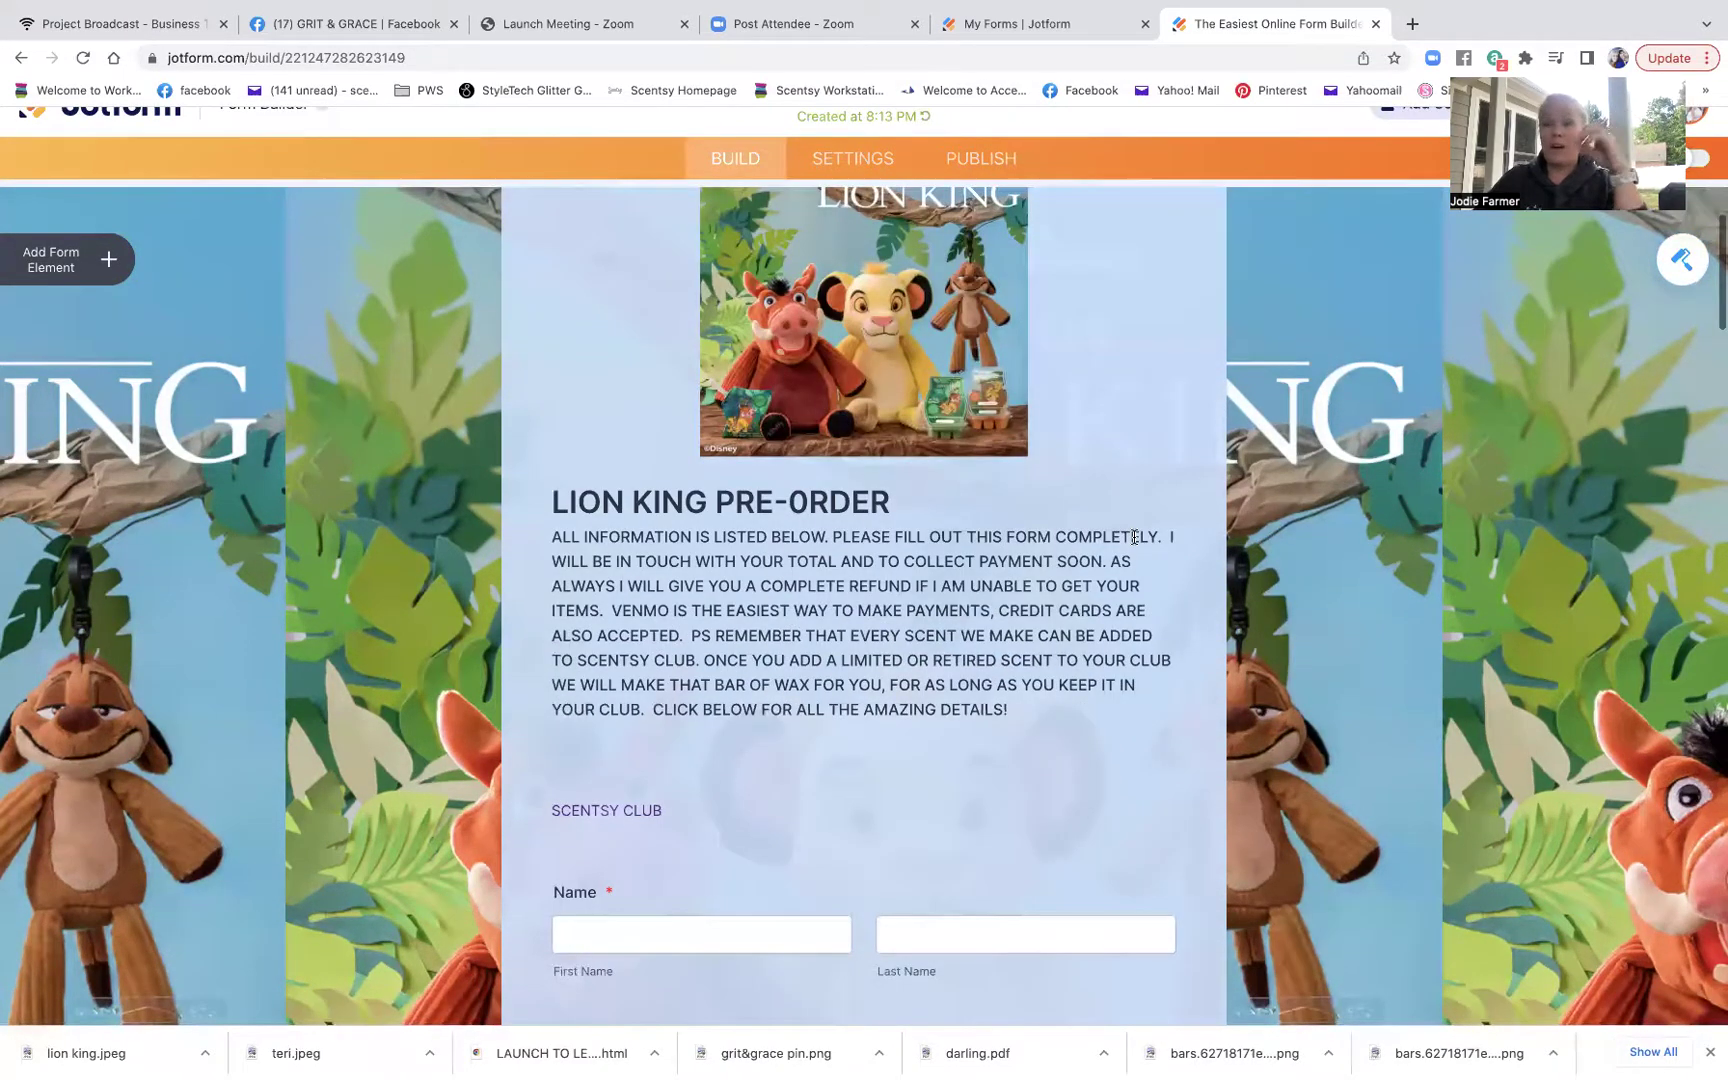
scroll(1133, 537, down, 2)
scroll(1133, 537, down, 2)
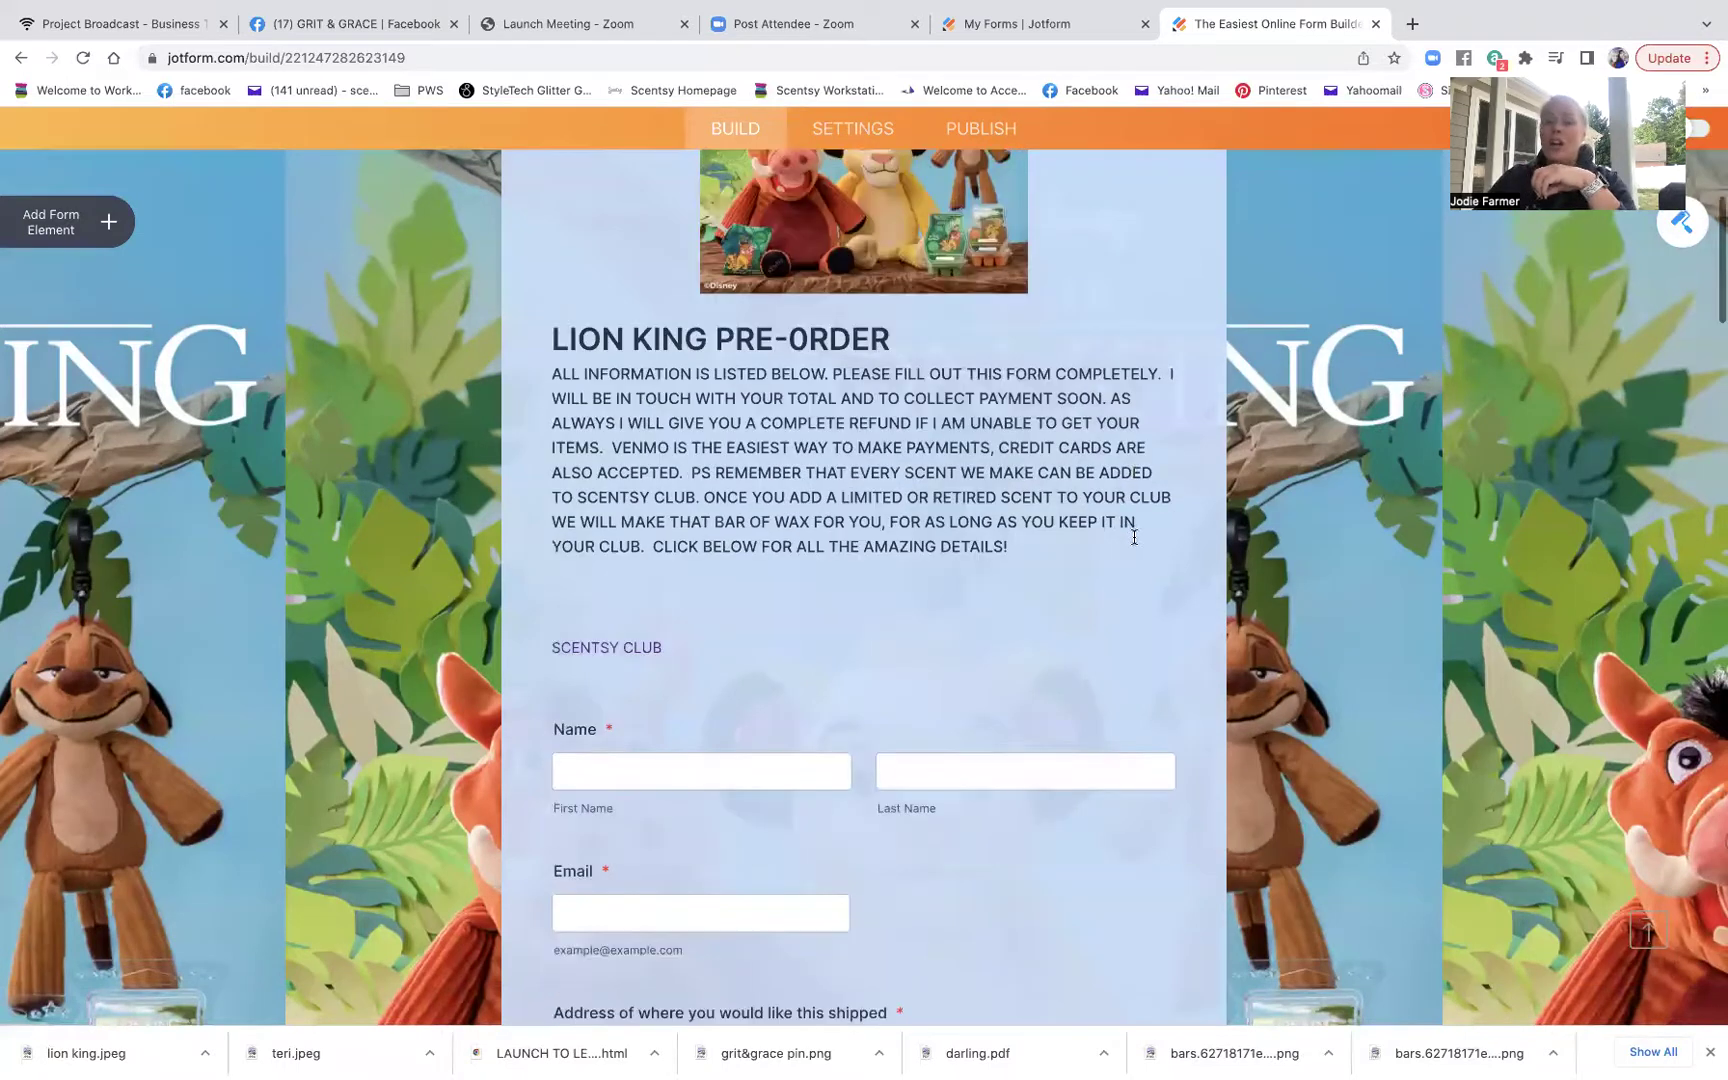
scroll(1133, 537, down, 1)
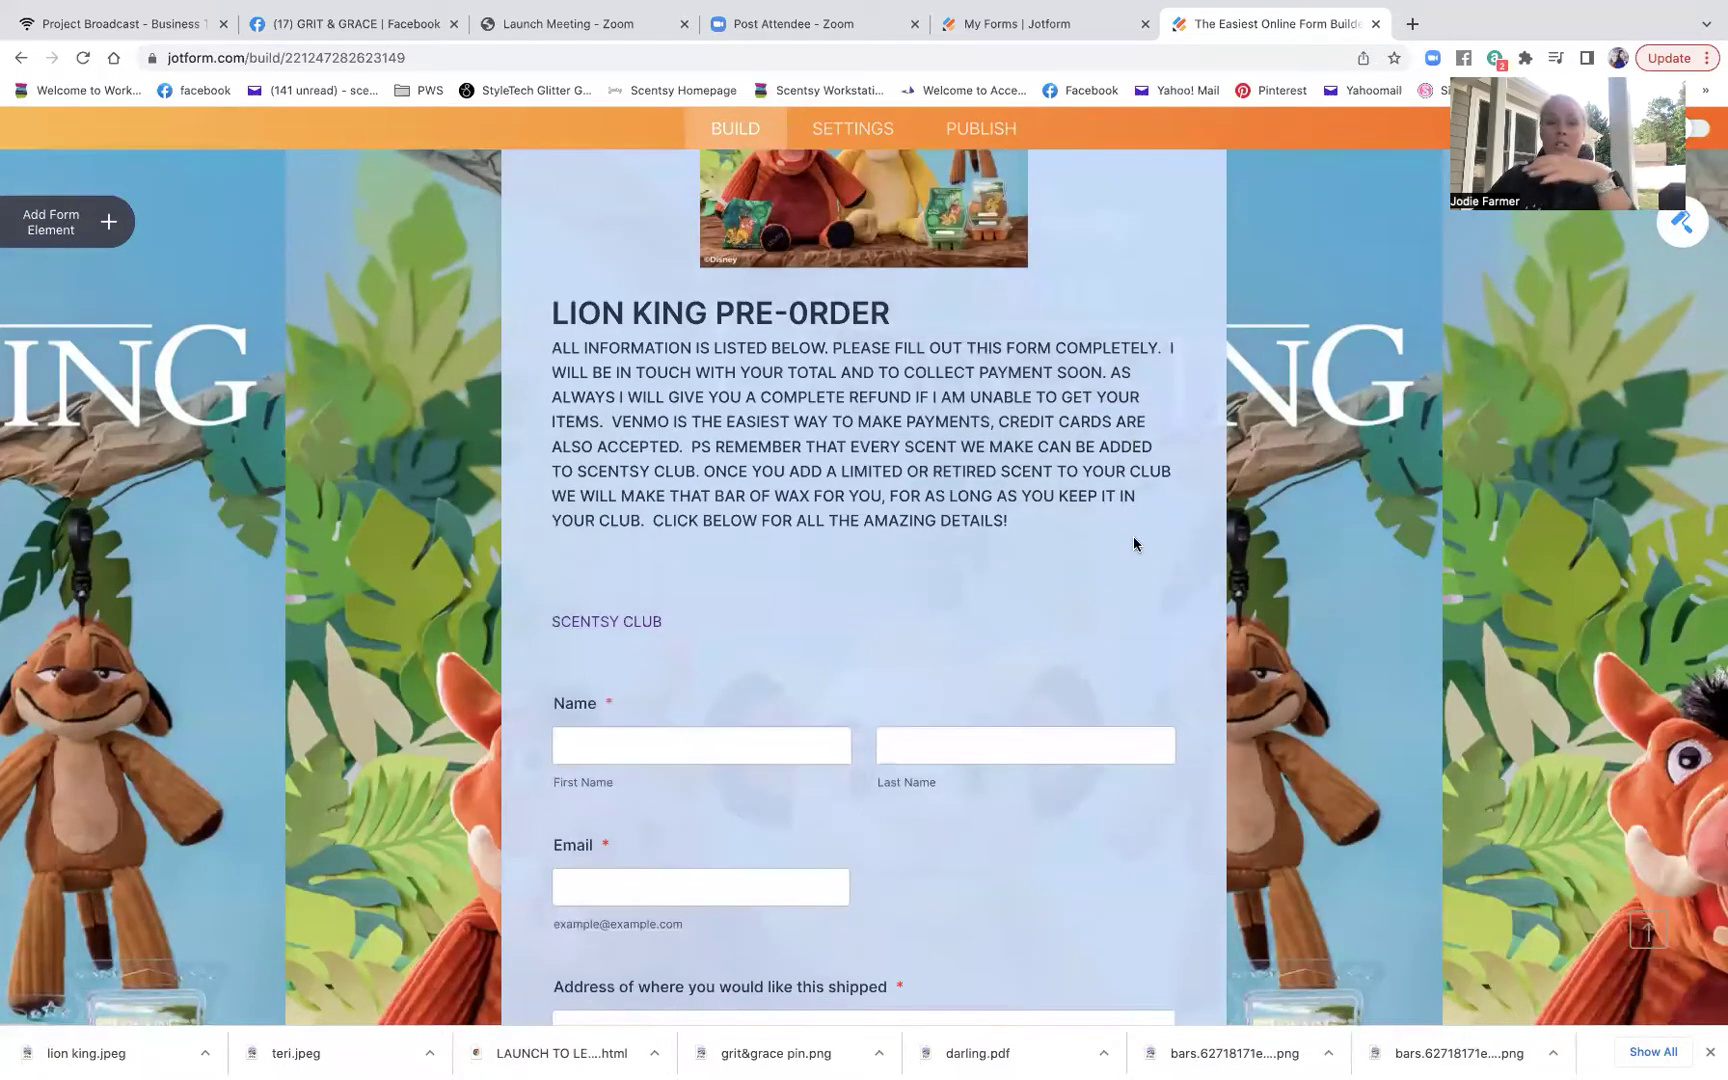
scroll(1133, 536, down, 2)
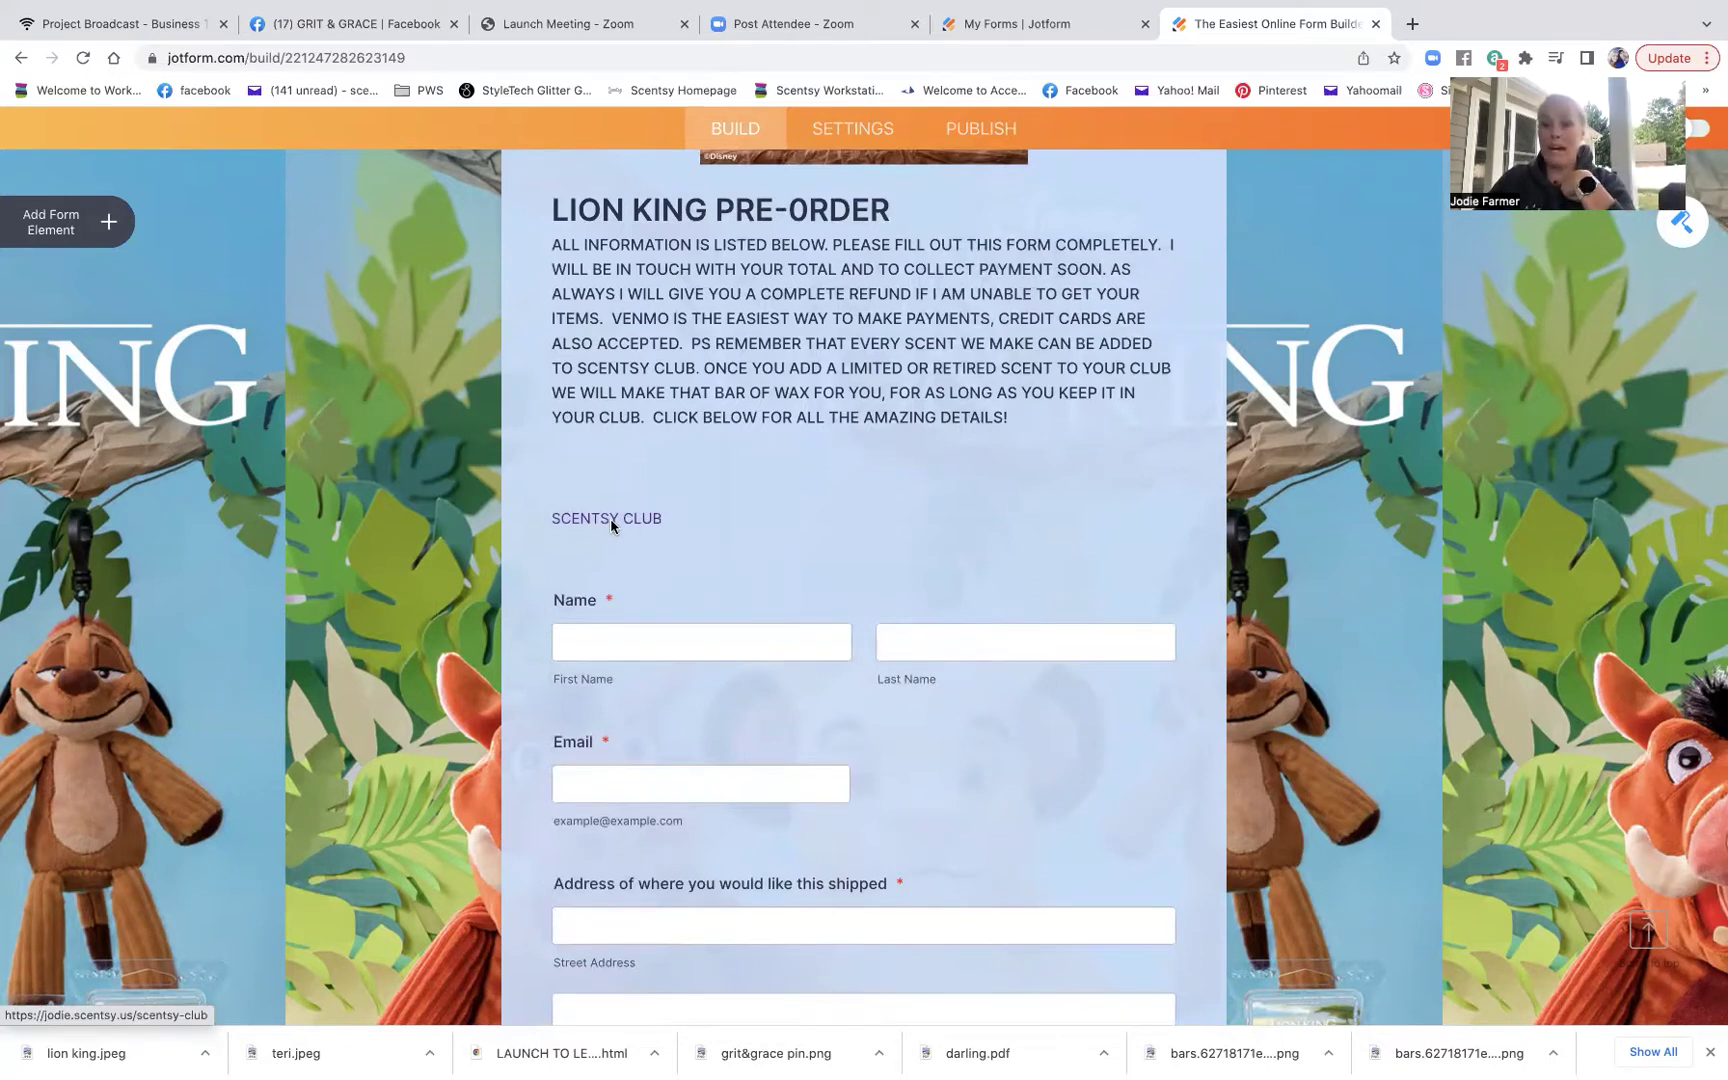
scroll(610, 518, down, 3)
scroll(610, 518, down, 4)
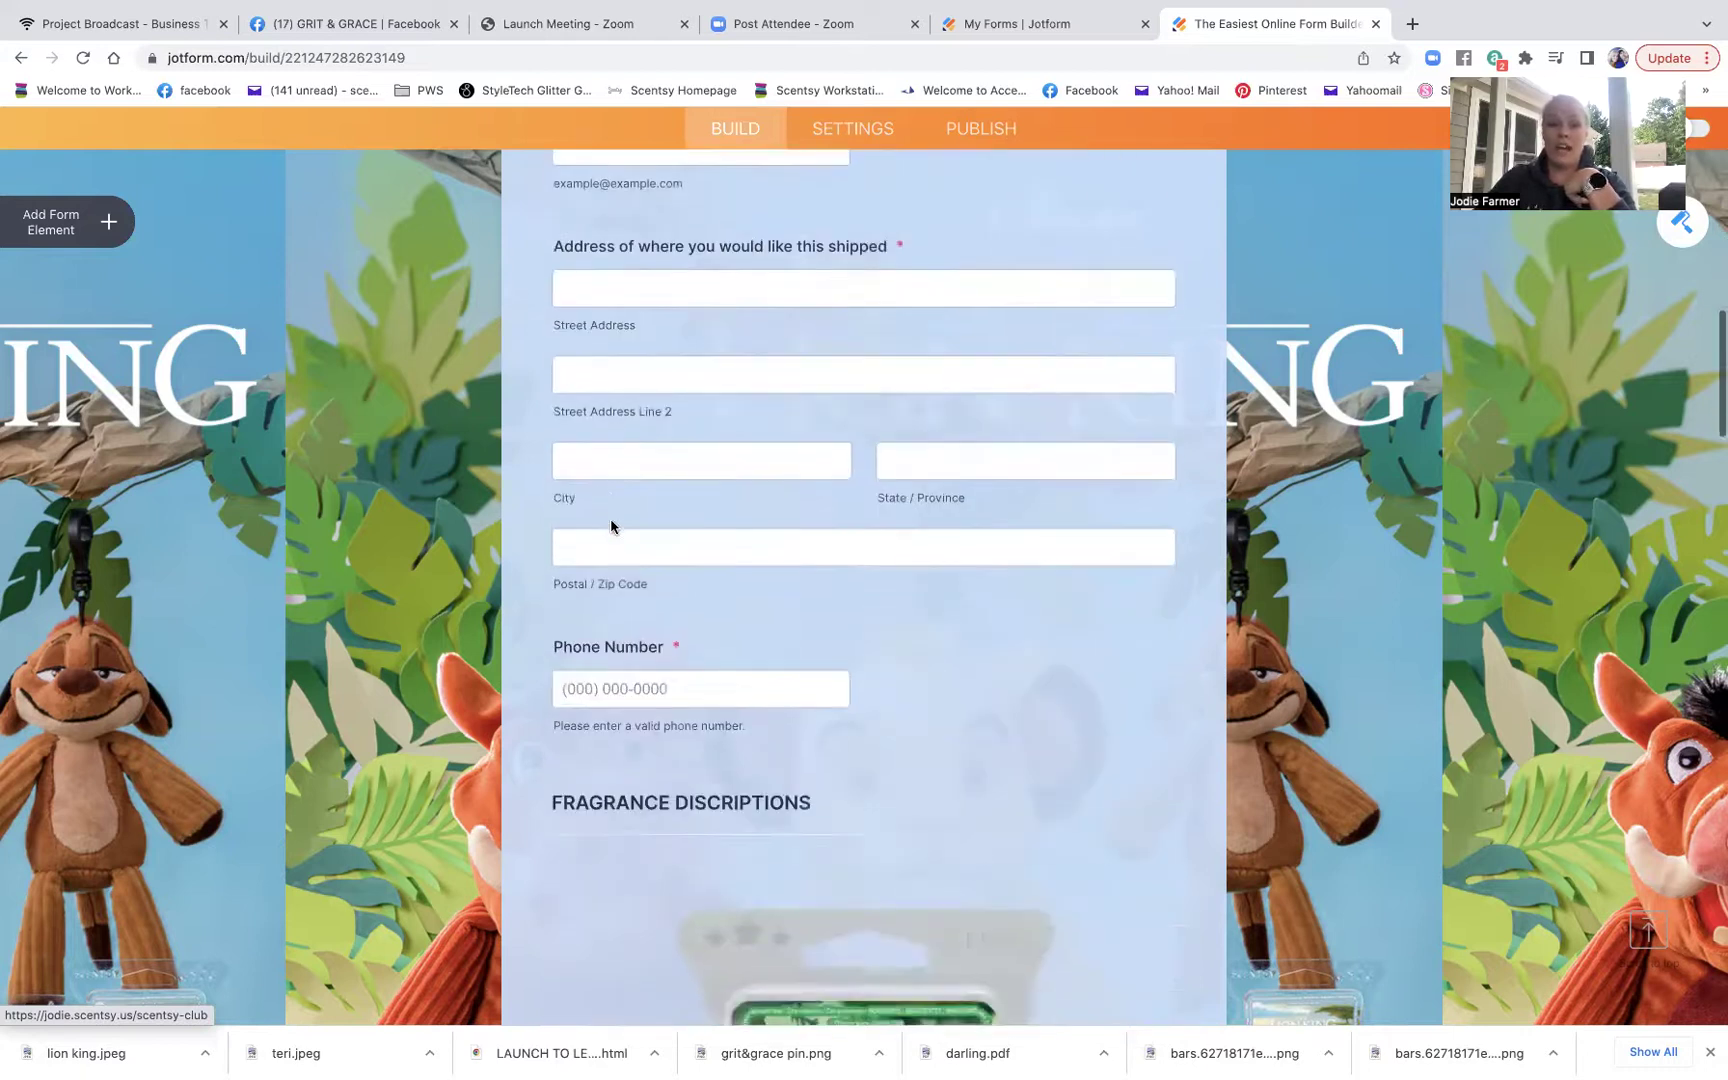
scroll(610, 522, up, 3)
scroll(610, 525, up, 2)
scroll(610, 525, up, 2)
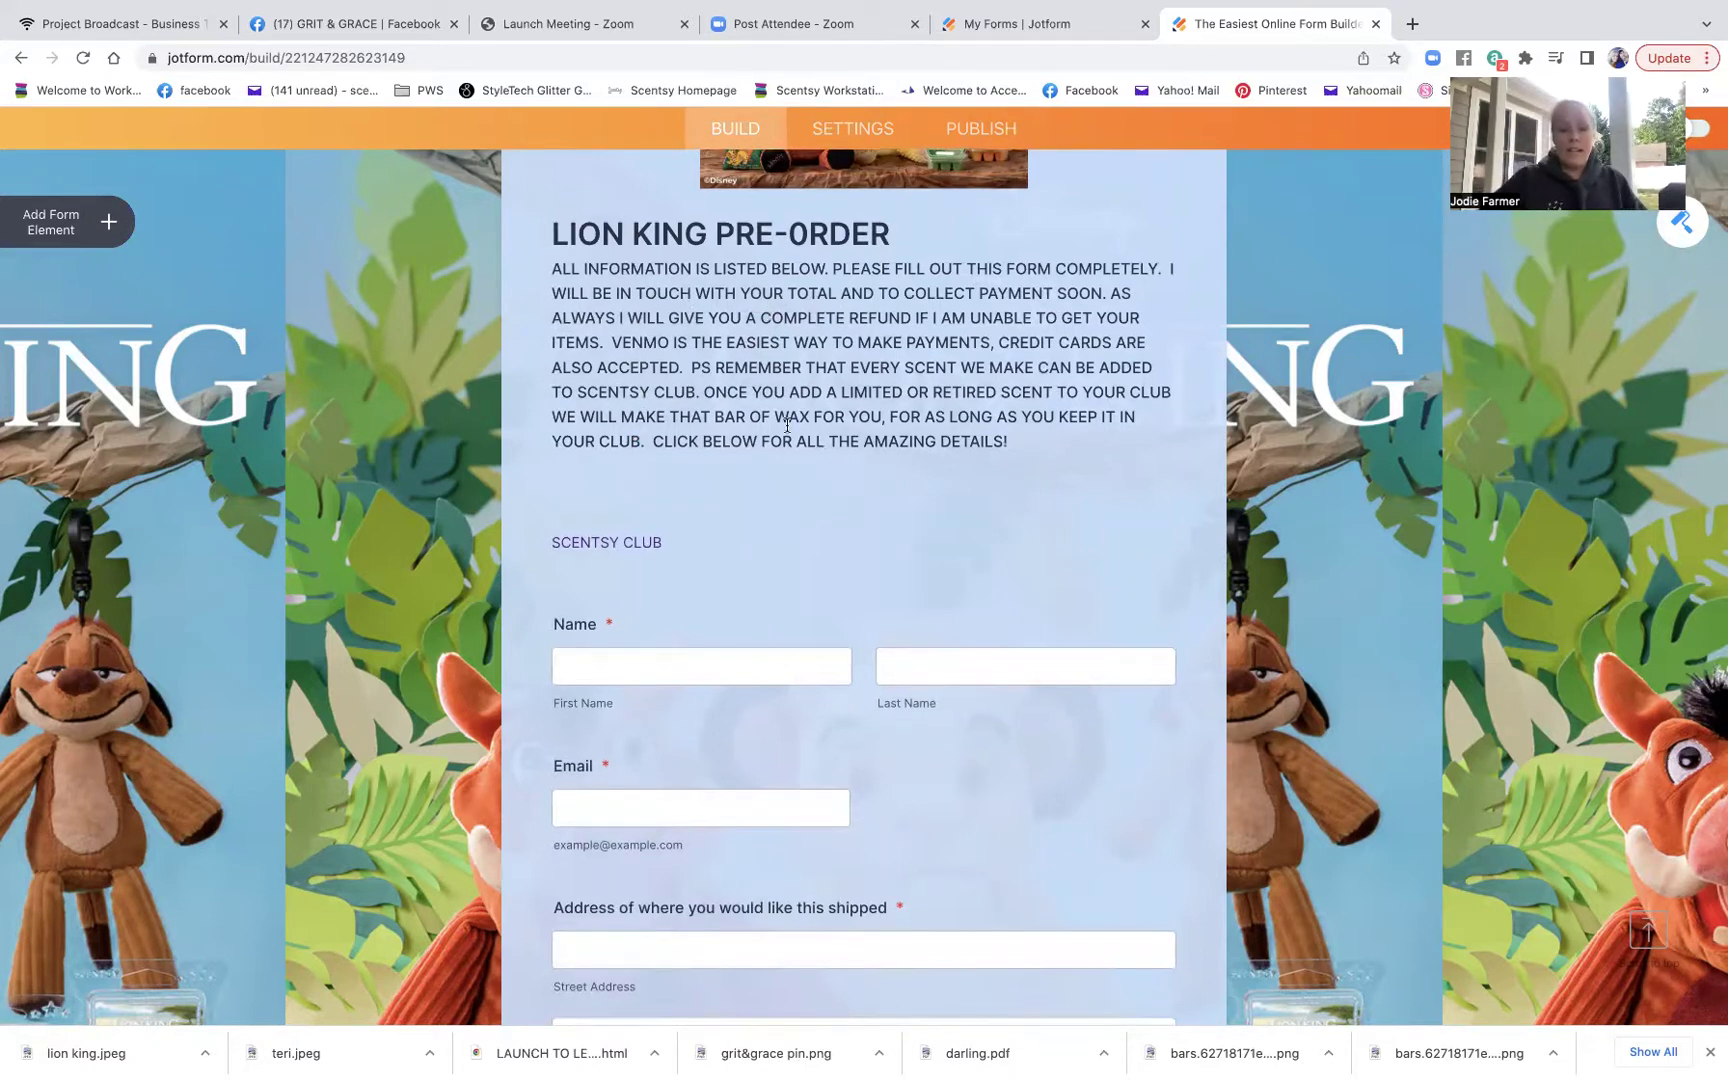
scroll(787, 425, down, 7)
scroll(787, 428, down, 2)
scroll(787, 430, down, 2)
scroll(787, 428, down, 3)
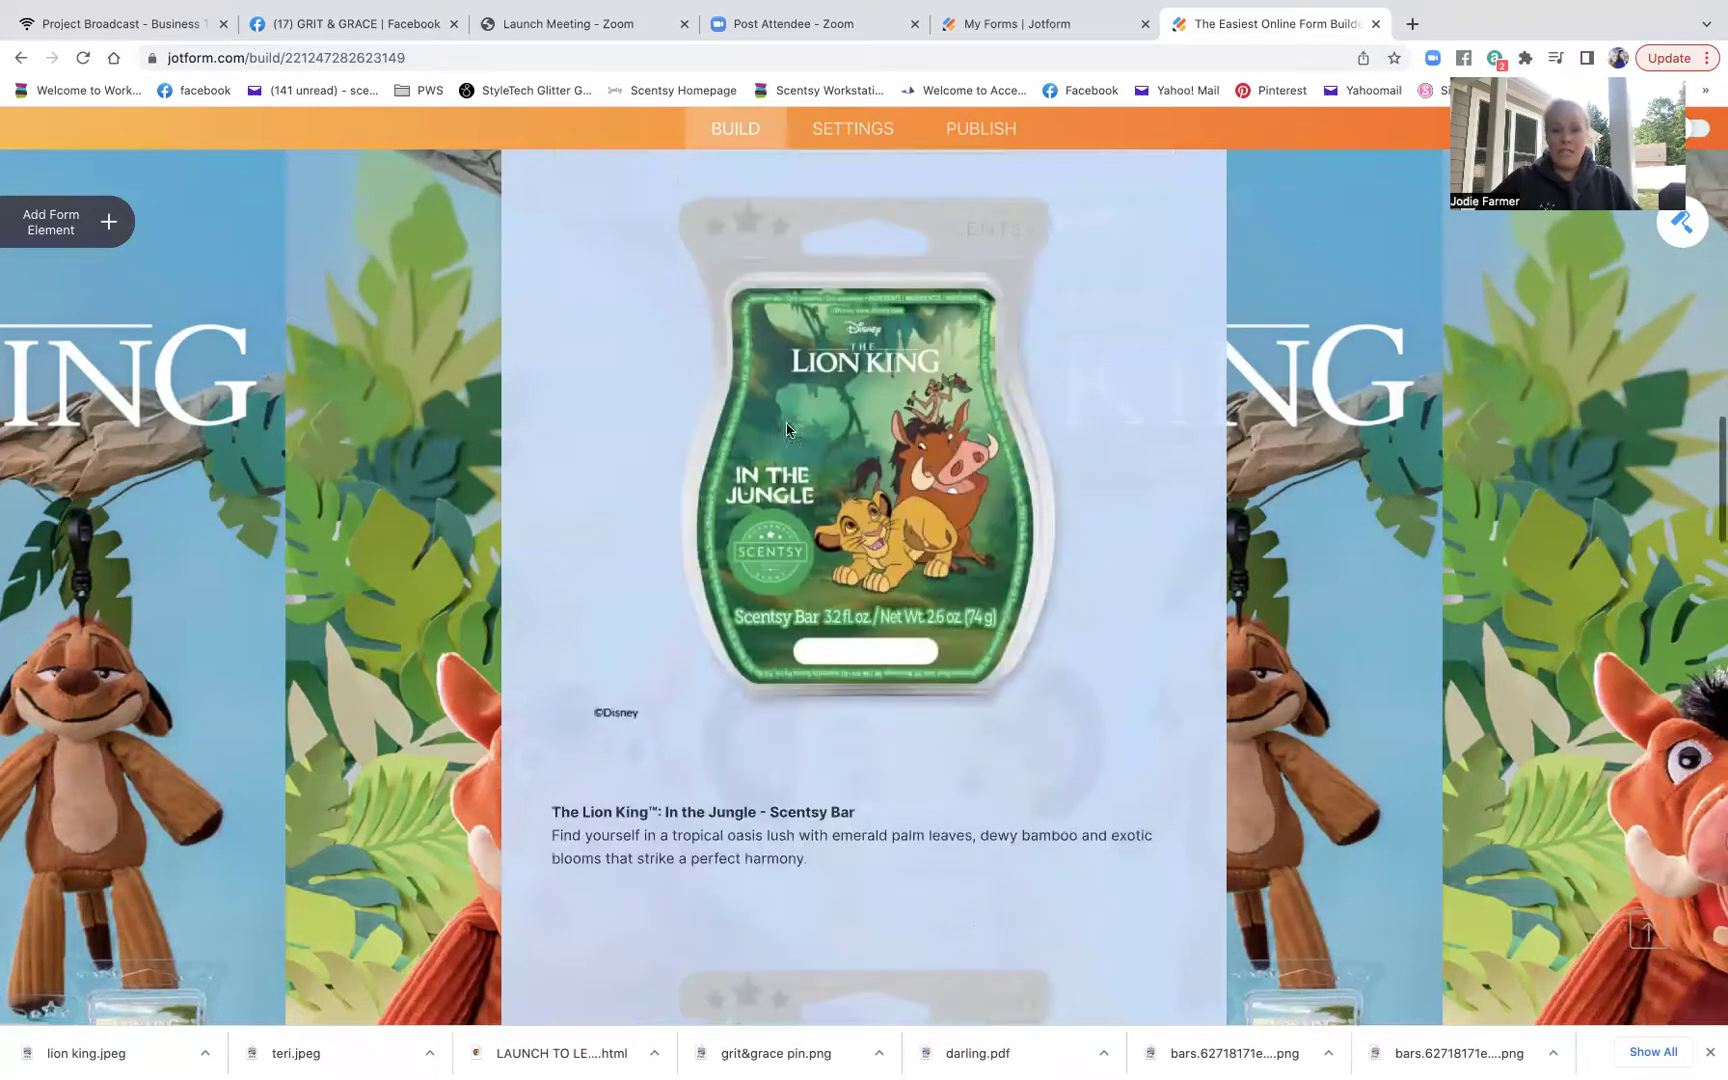
scroll(787, 429, down, 2)
scroll(787, 430, down, 2)
scroll(786, 431, down, 3)
scroll(786, 430, down, 4)
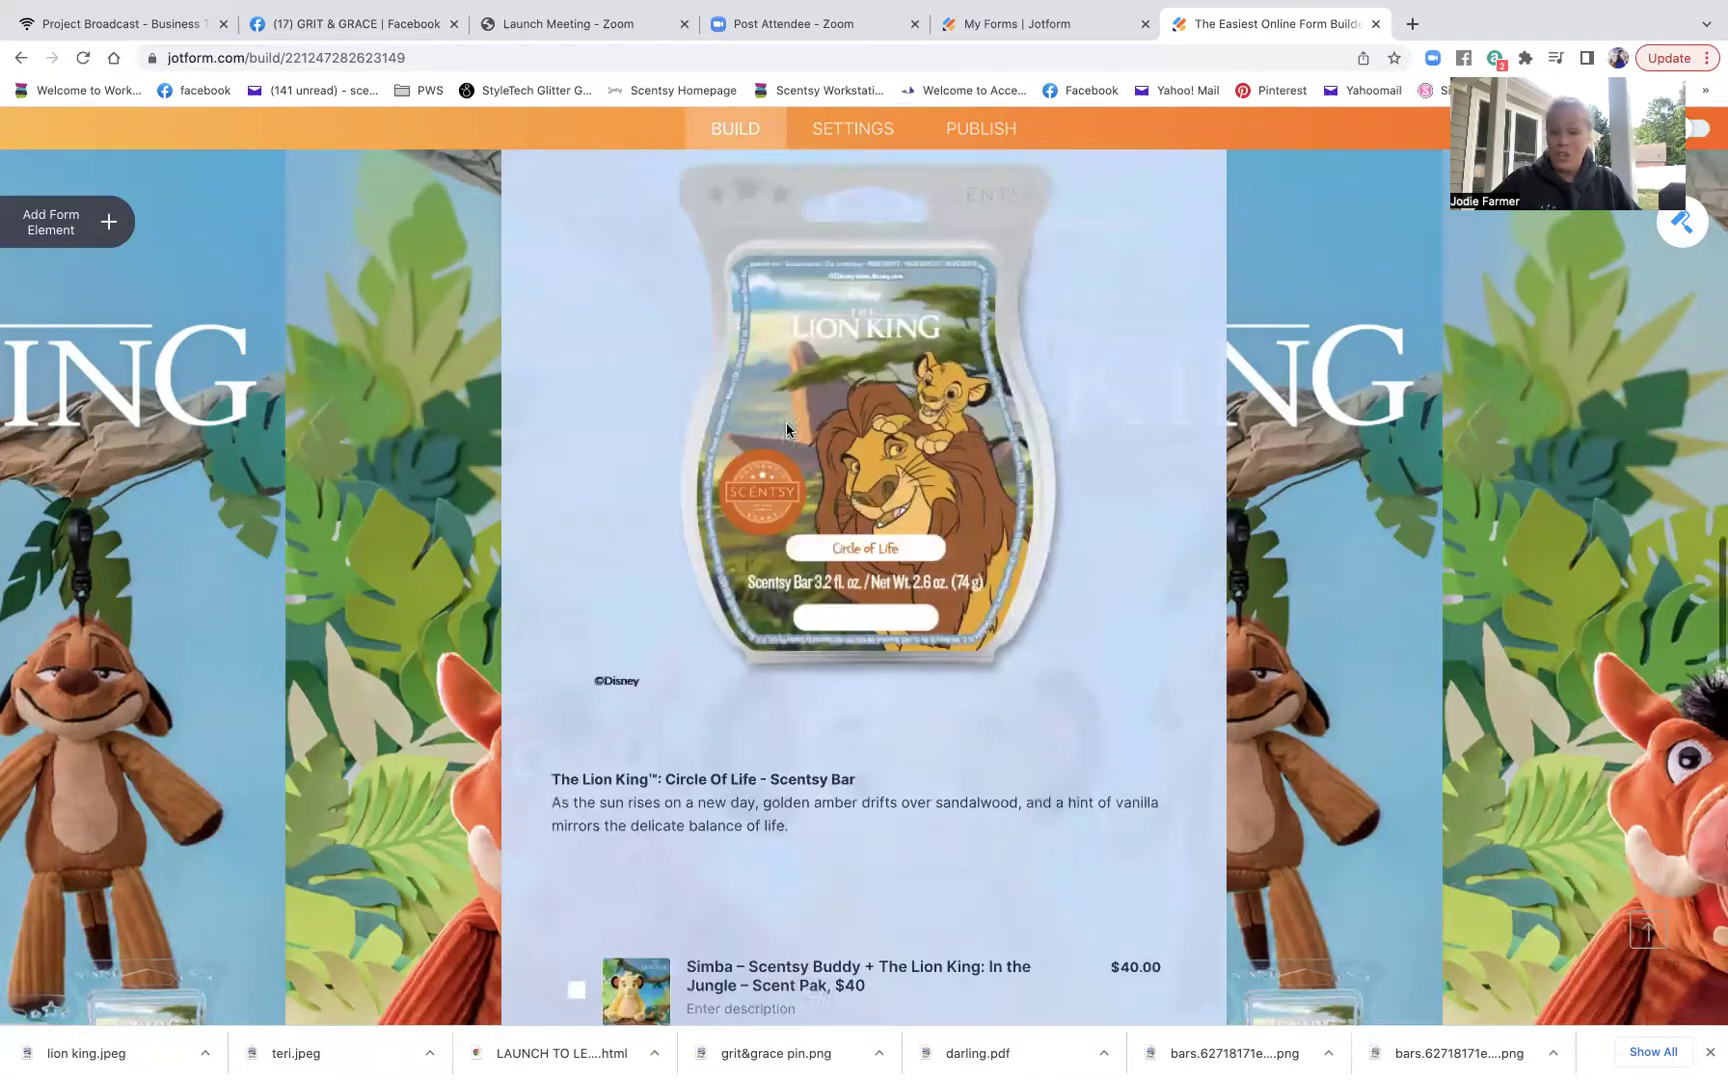
scroll(786, 430, down, 1)
scroll(787, 430, down, 2)
scroll(787, 430, down, 4)
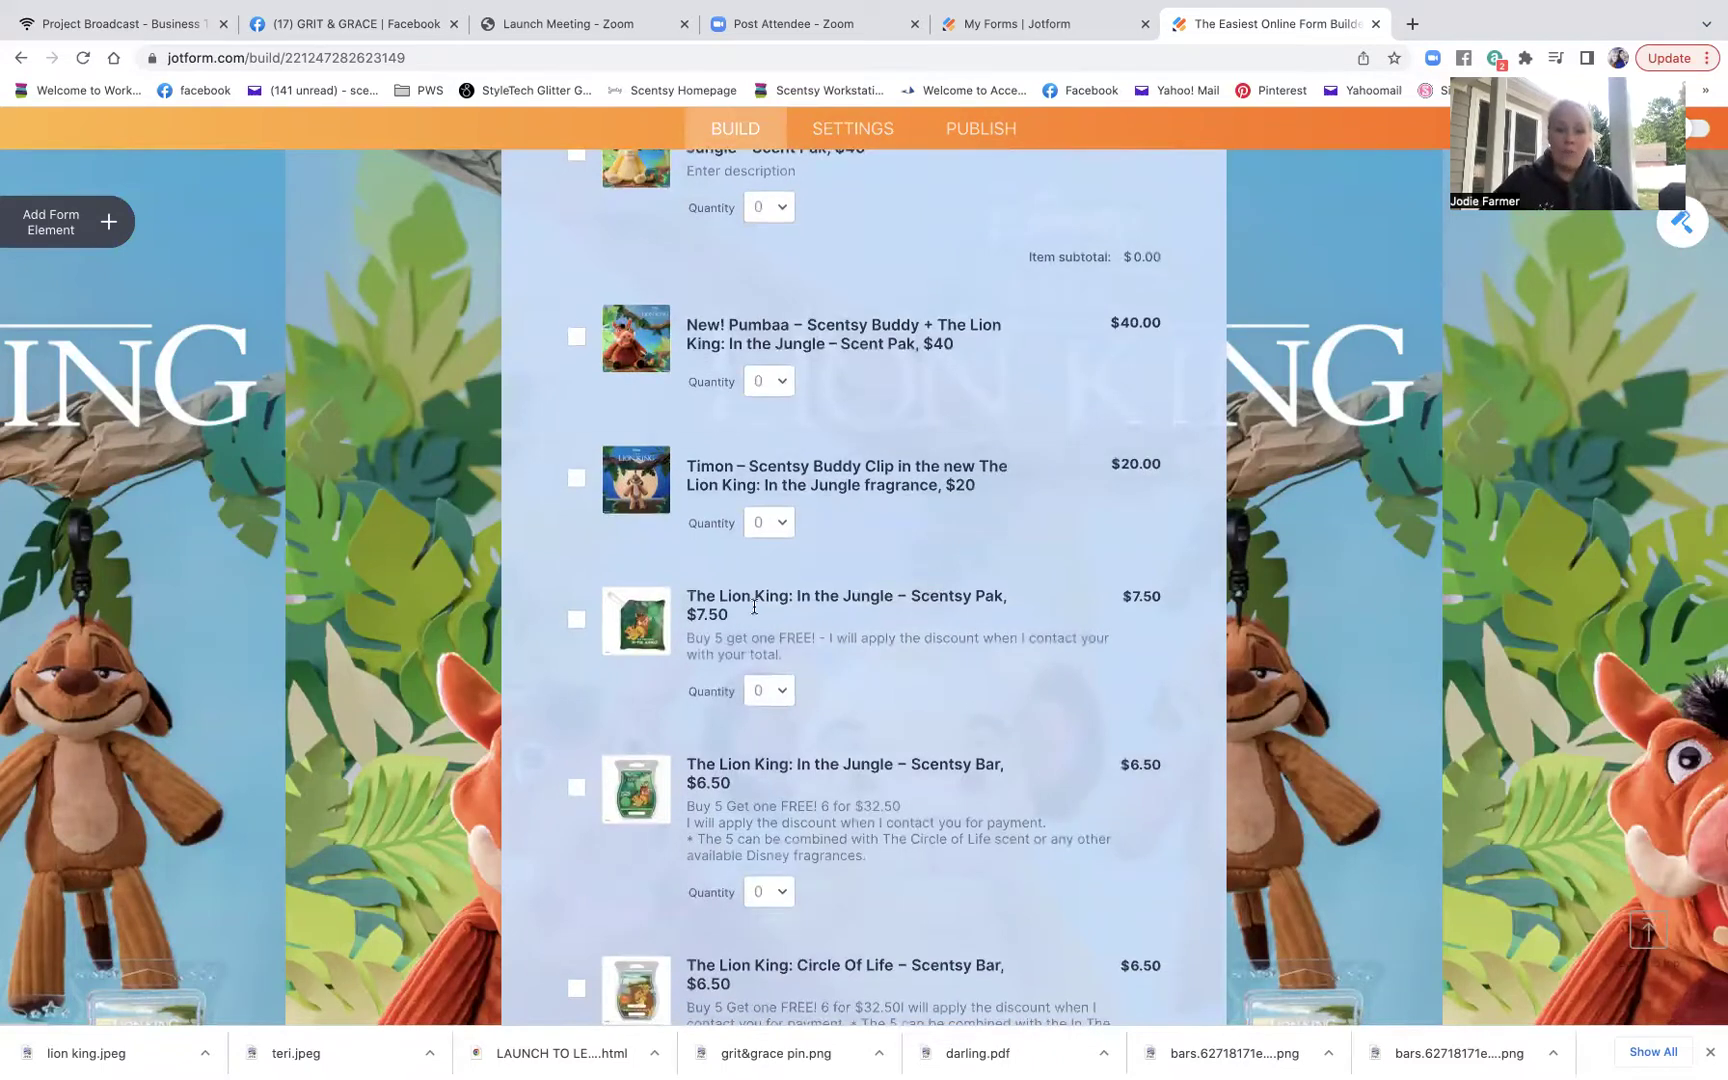
scroll(754, 607, down, 4)
scroll(754, 607, down, 1)
scroll(754, 607, down, 3)
scroll(754, 607, down, 1)
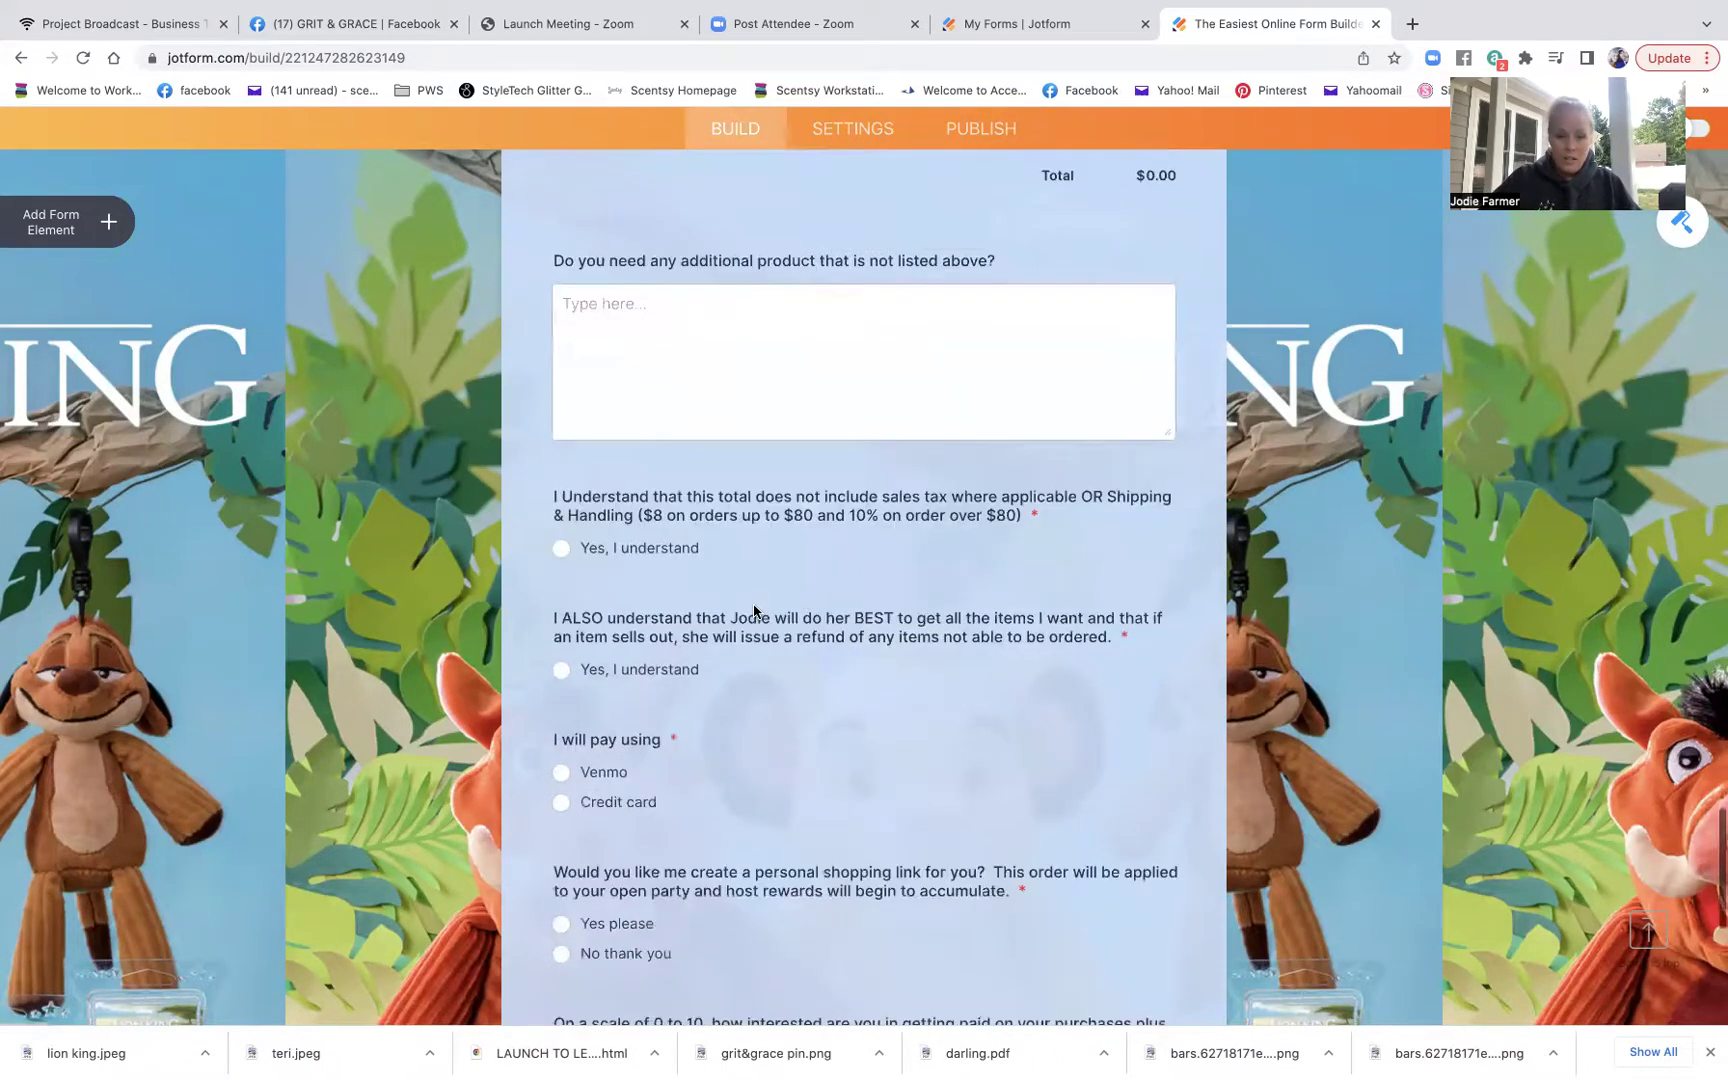
scroll(754, 610, down, 2)
scroll(754, 610, down, 1)
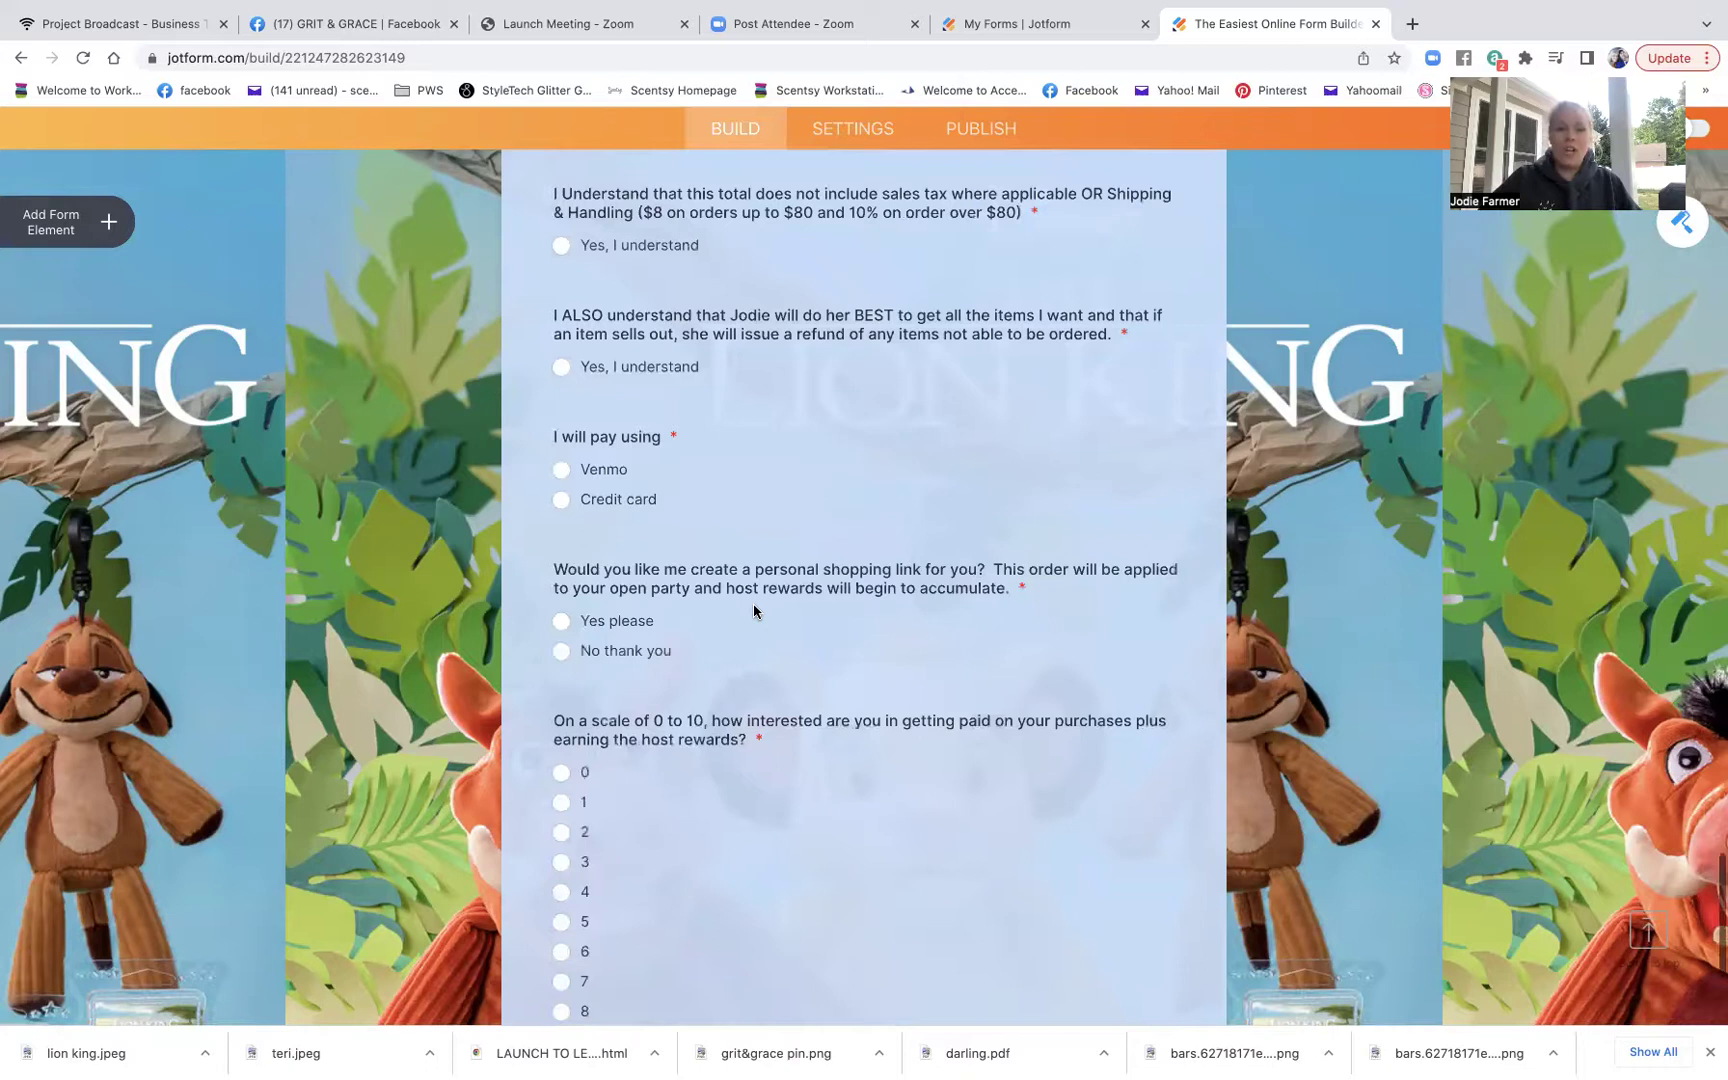
scroll(754, 610, down, 2)
scroll(754, 610, down, 1)
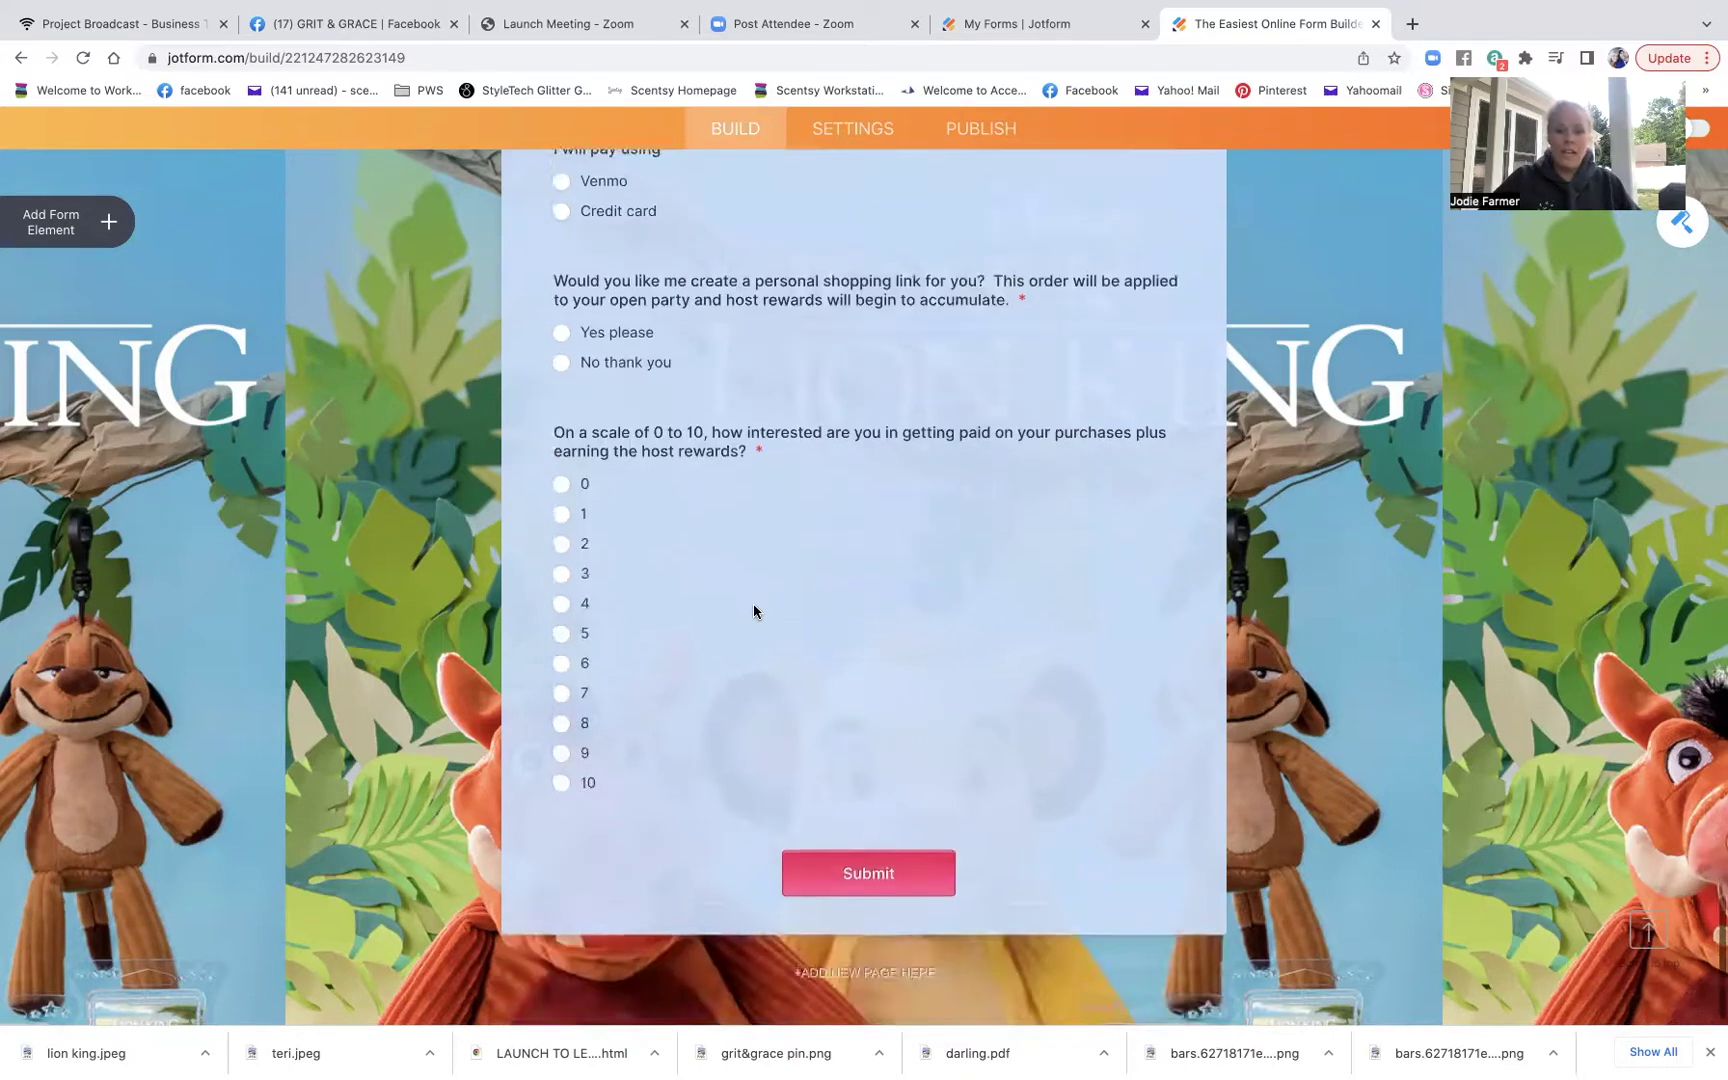
scroll(753, 610, up, 5)
scroll(753, 610, up, 10)
scroll(753, 610, up, 3)
scroll(753, 610, up, 10)
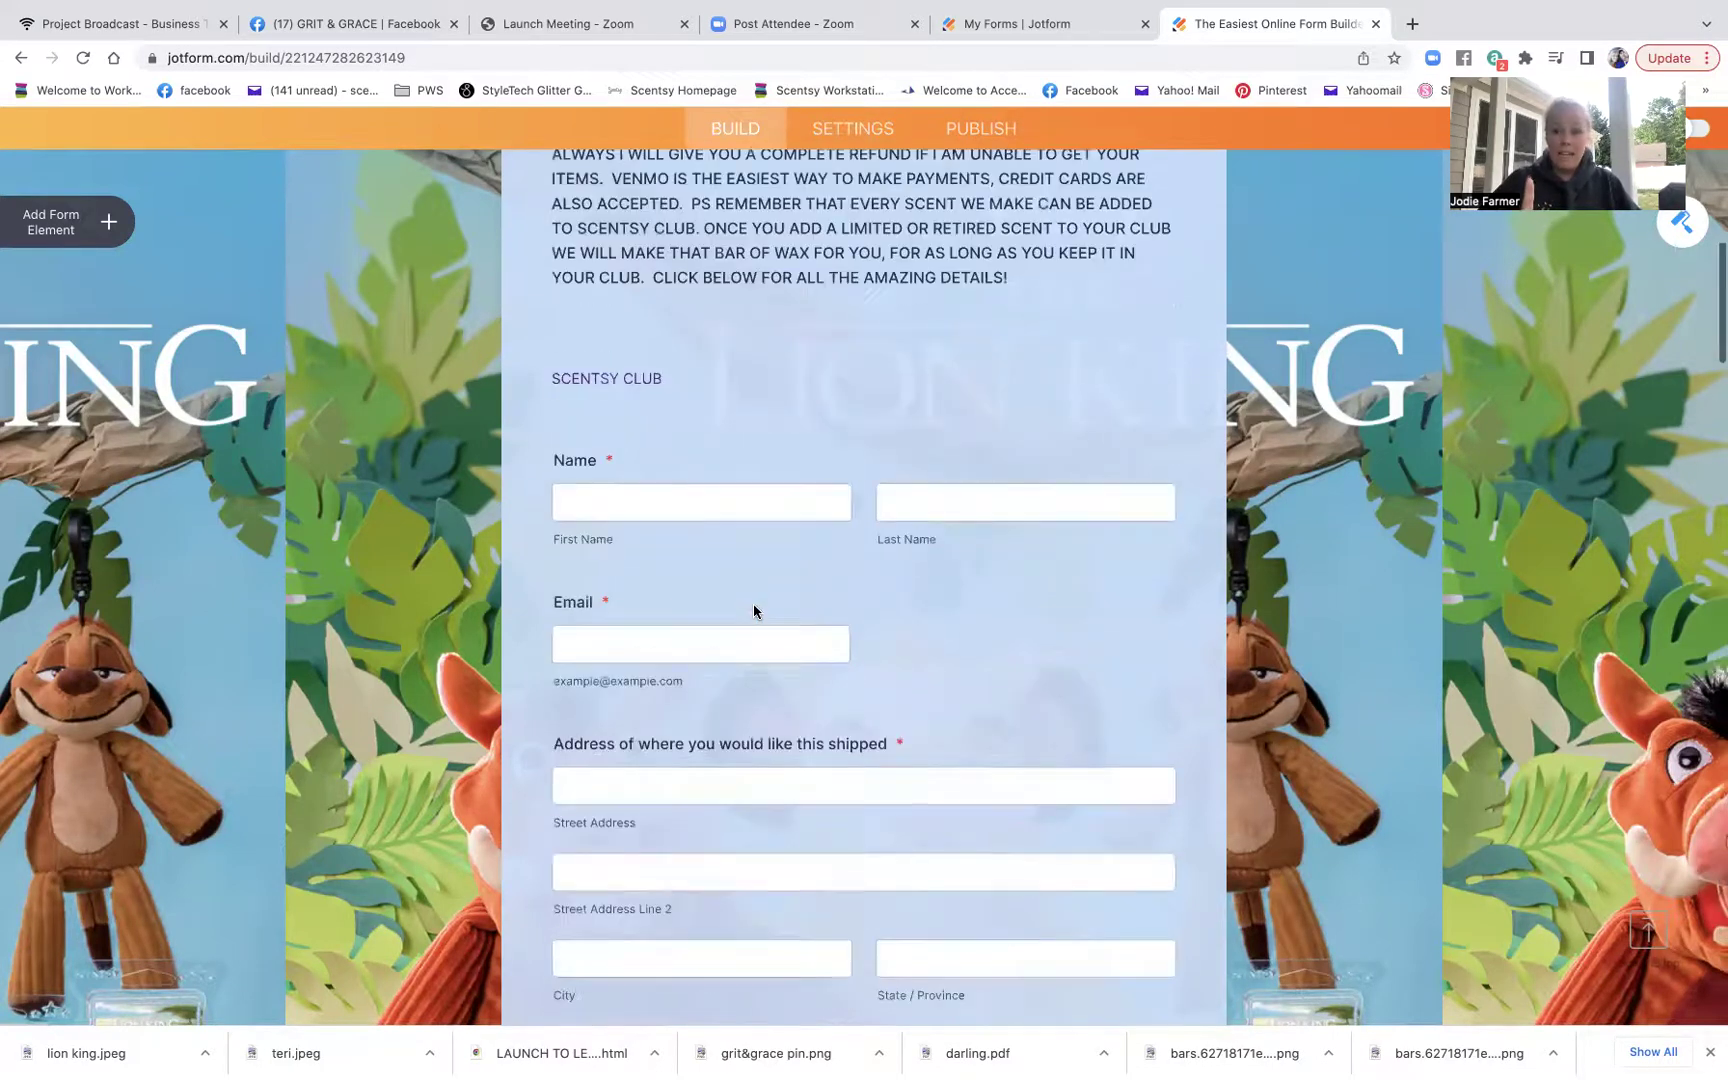
scroll(753, 610, up, 2)
scroll(753, 610, up, 1)
scroll(753, 610, up, 2)
scroll(753, 610, up, 2)
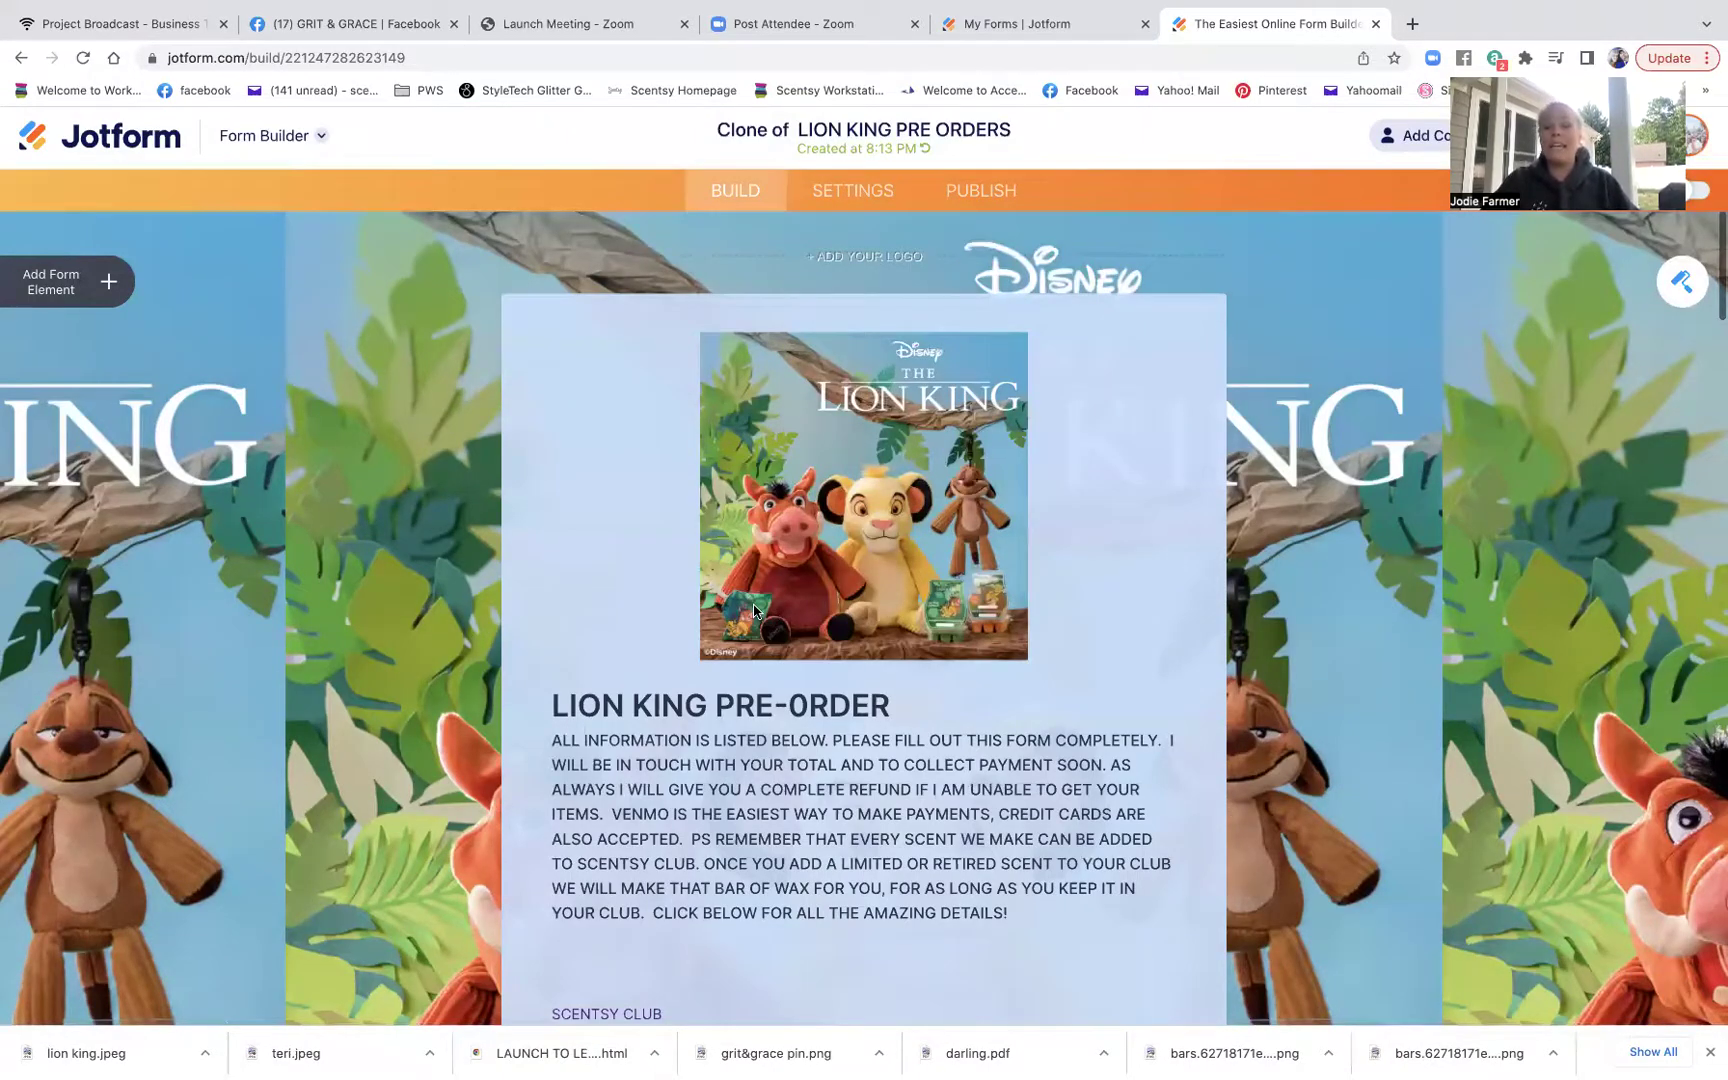
scroll(754, 610, up, 1)
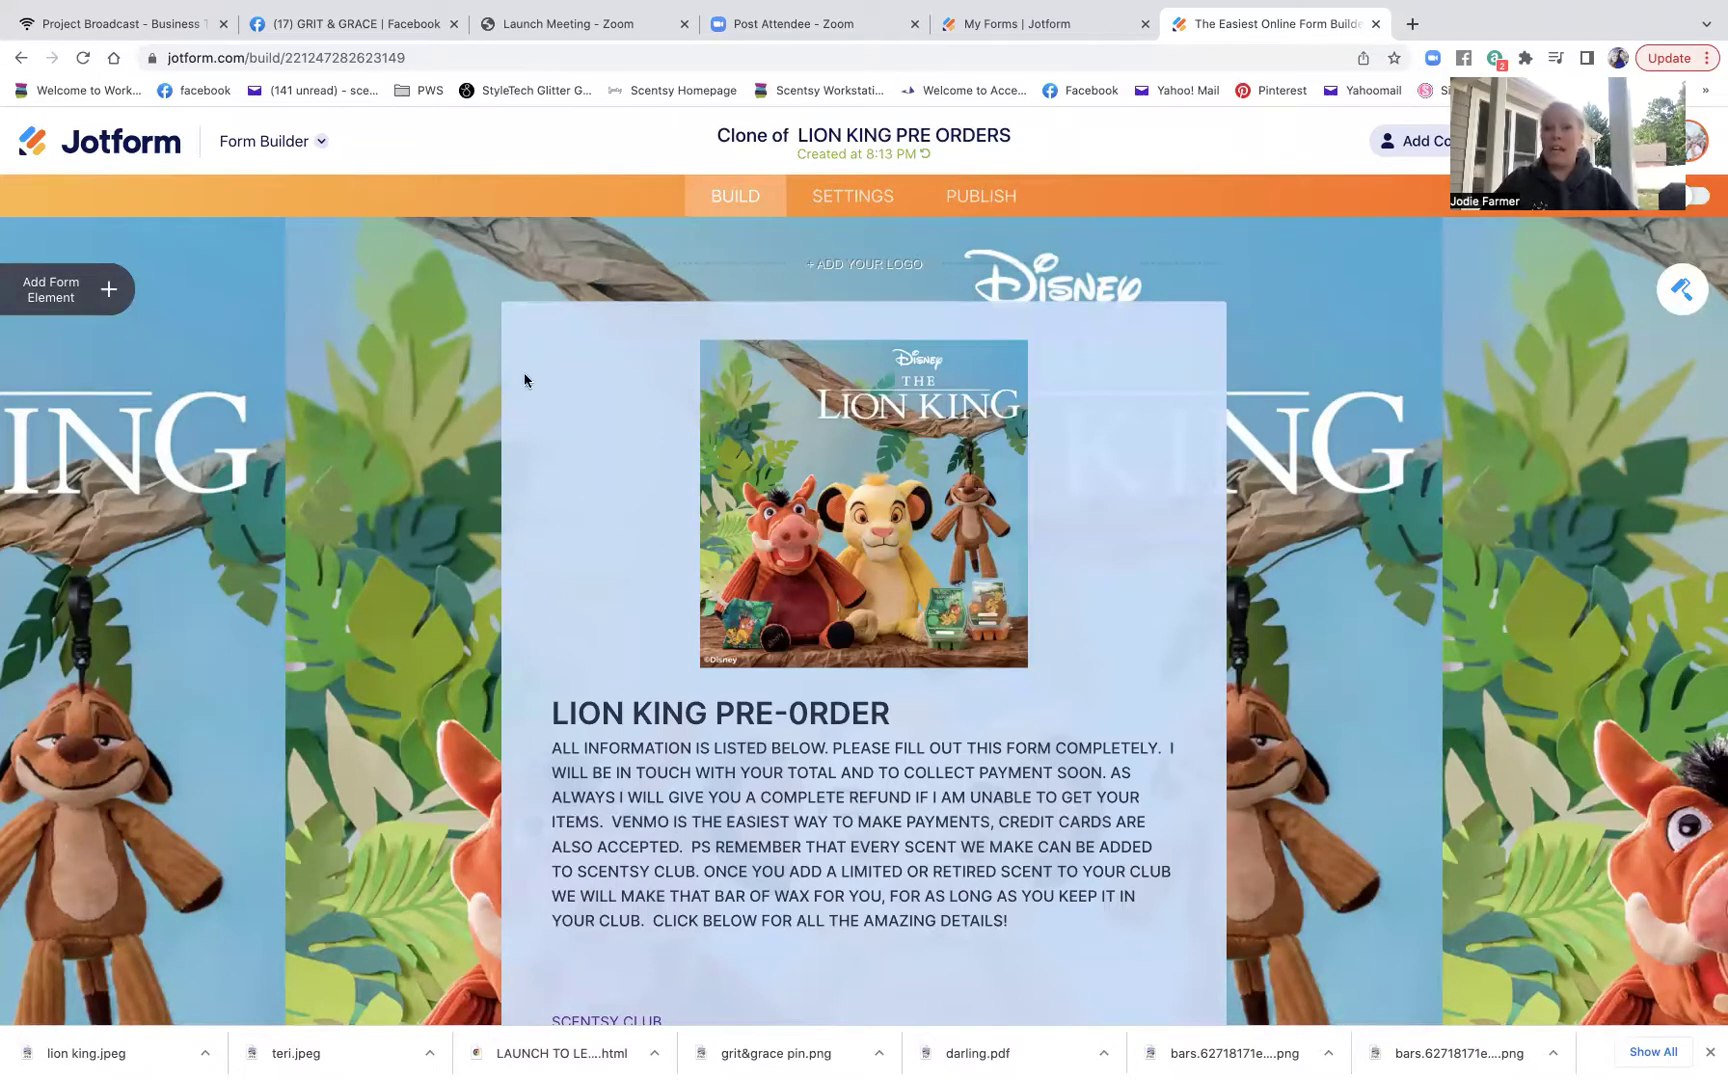
Check the clone's Thank You Page setting redirecting to the external Scentsy club link.
click(843, 205)
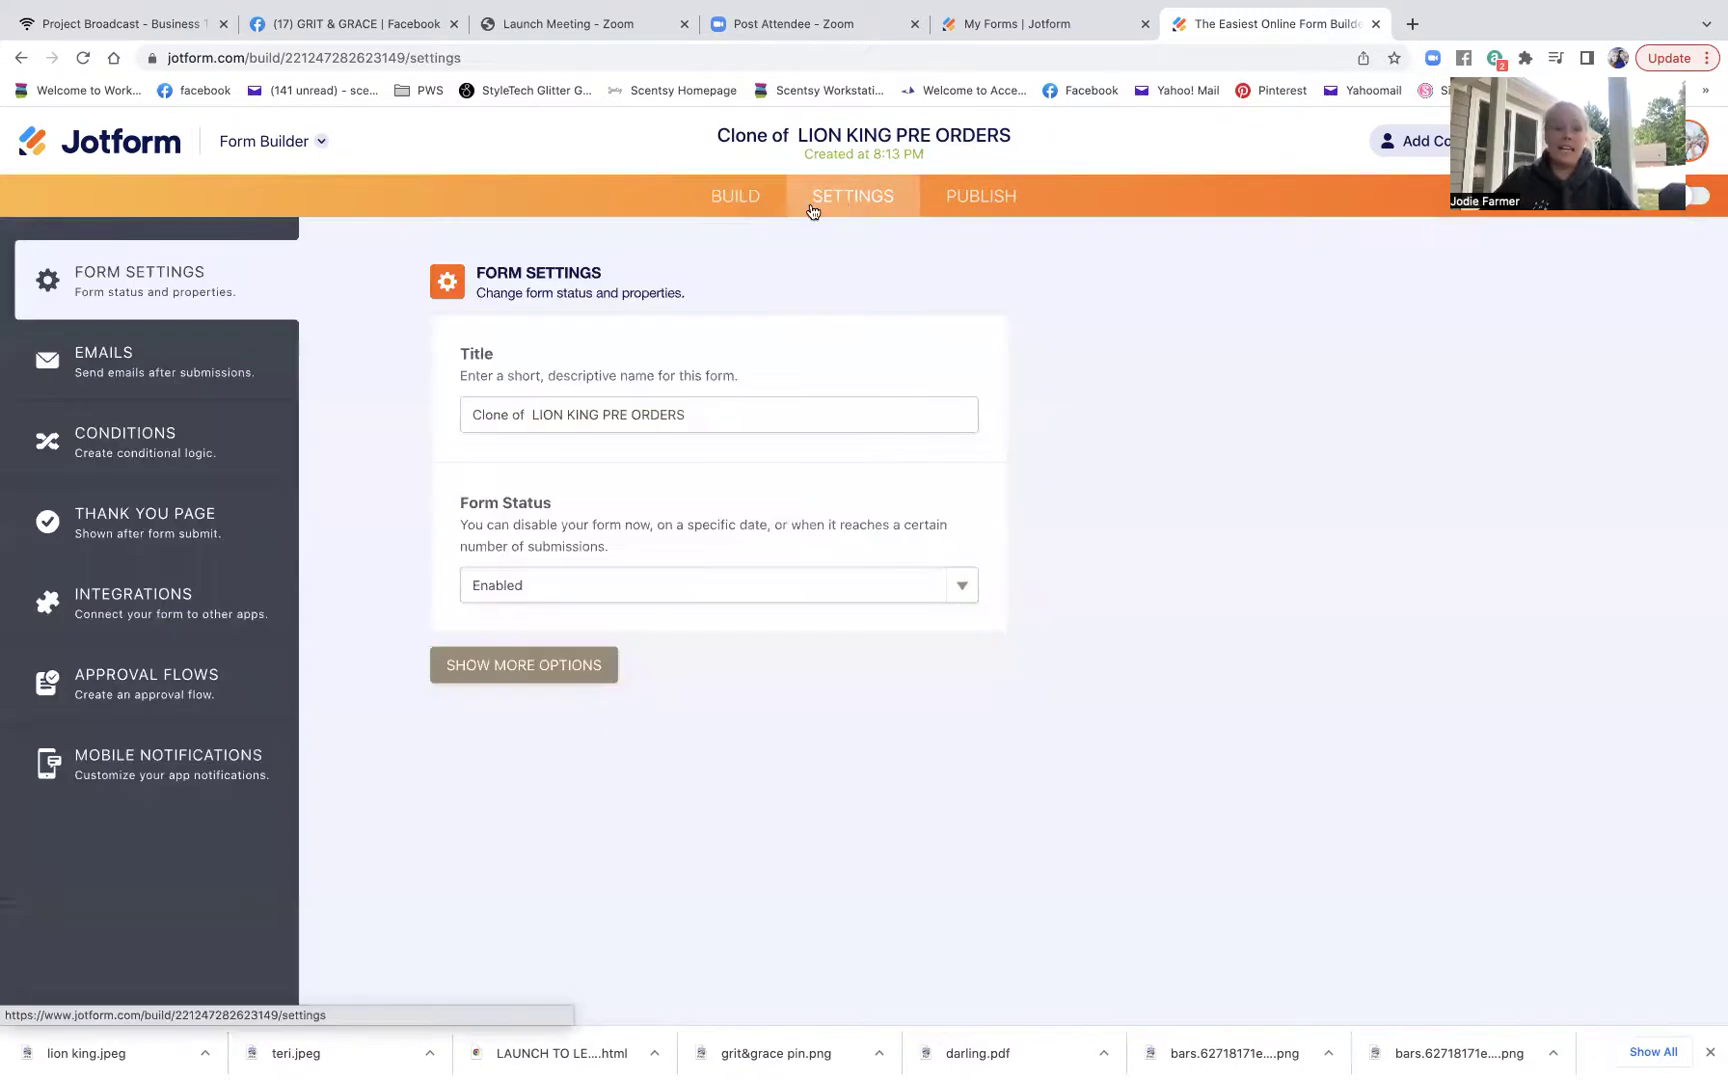
click(177, 513)
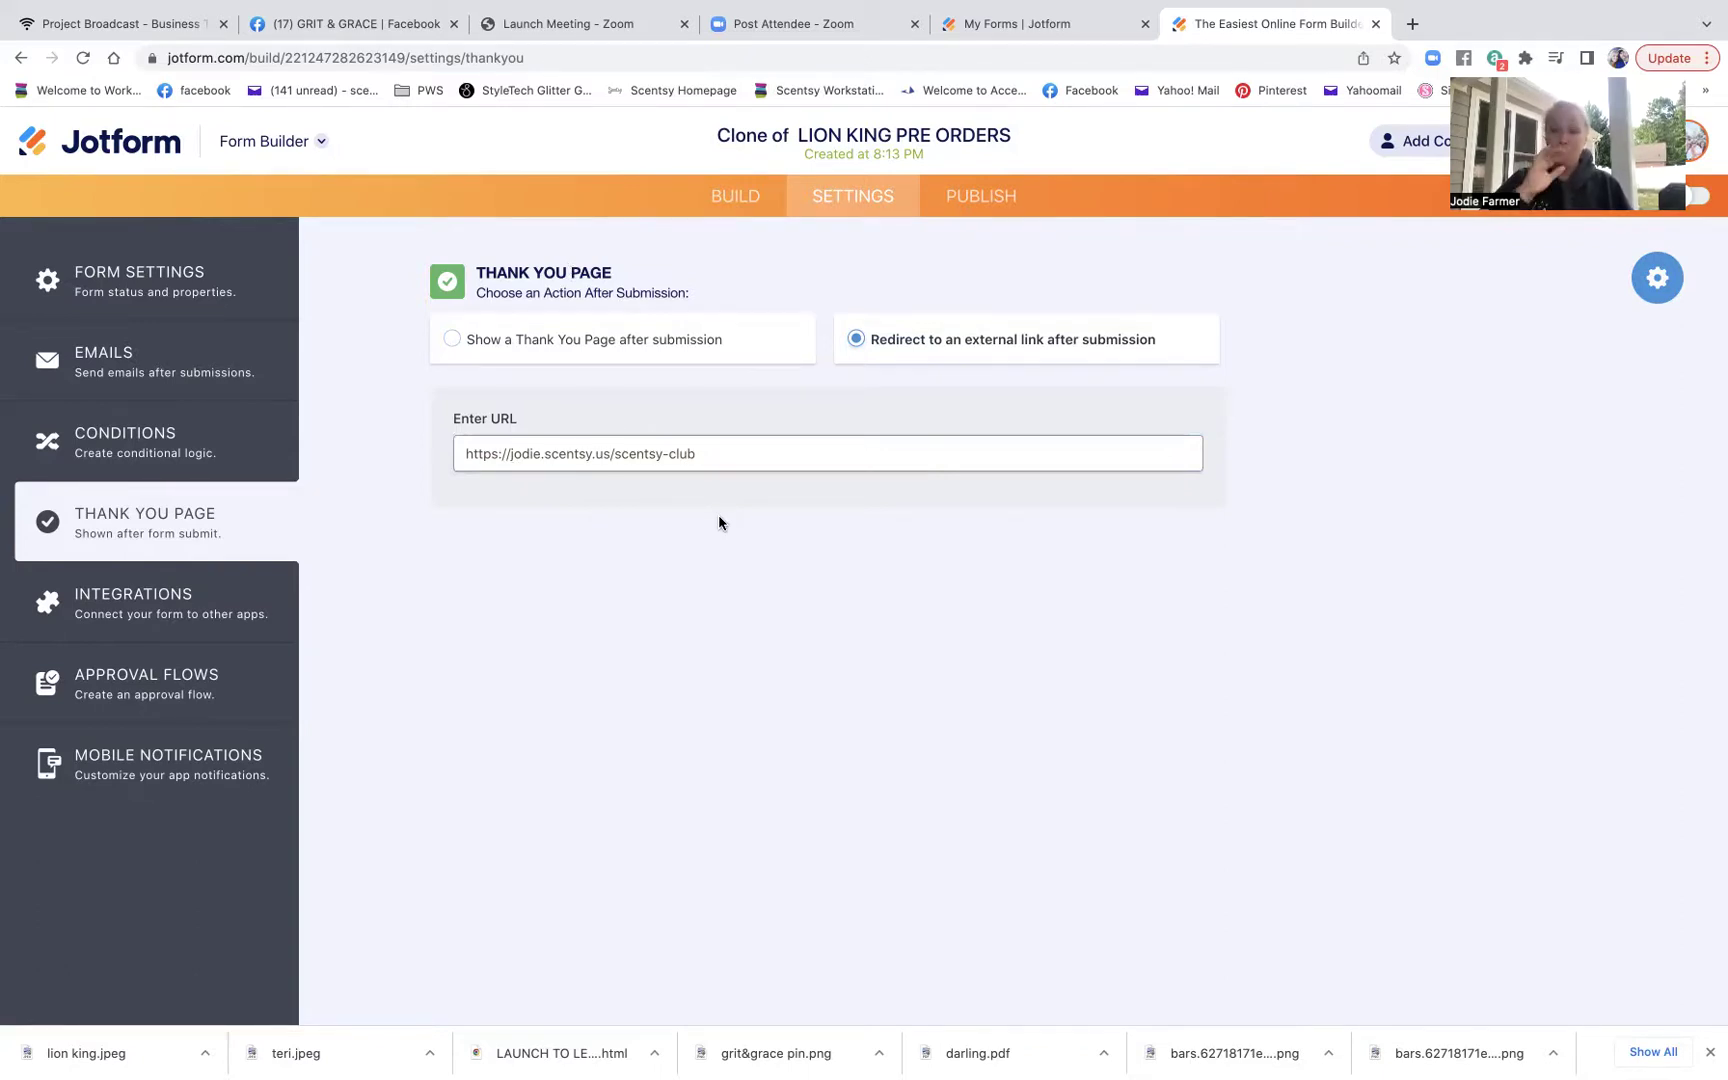
Copy the cloned Lion King form's Quick Share link from the Publish options.
click(978, 198)
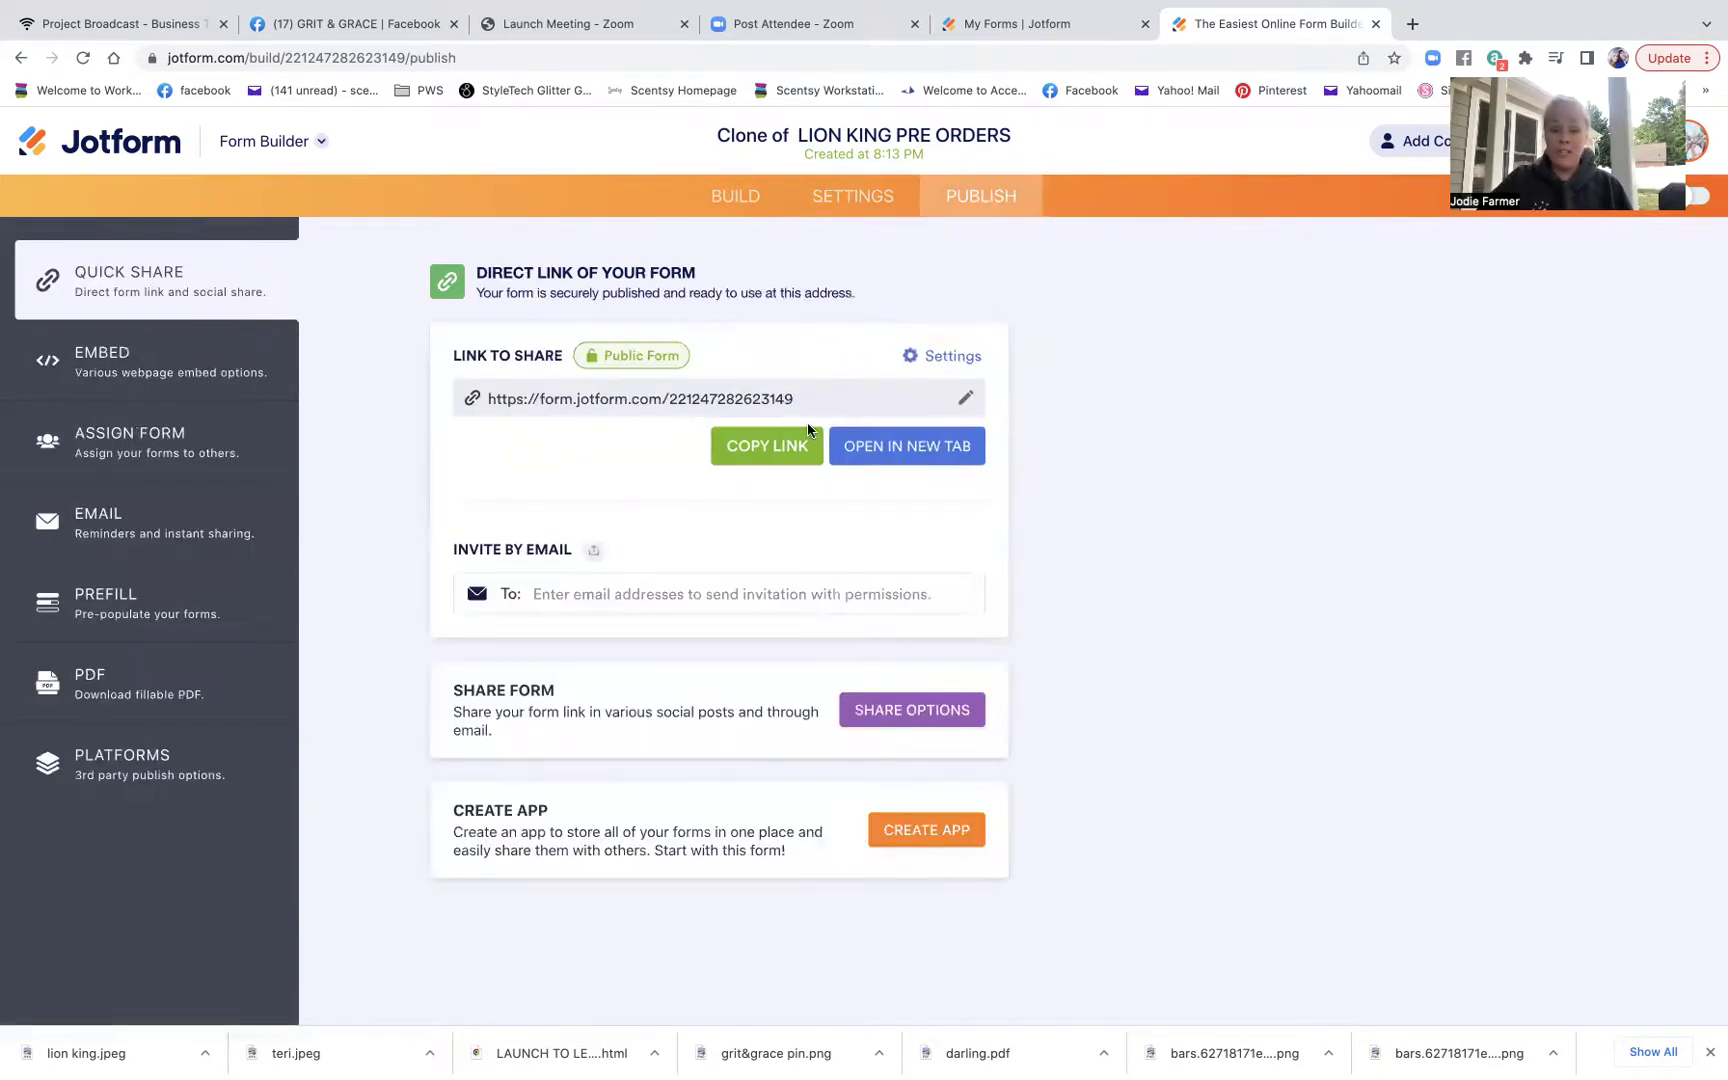
click(777, 452)
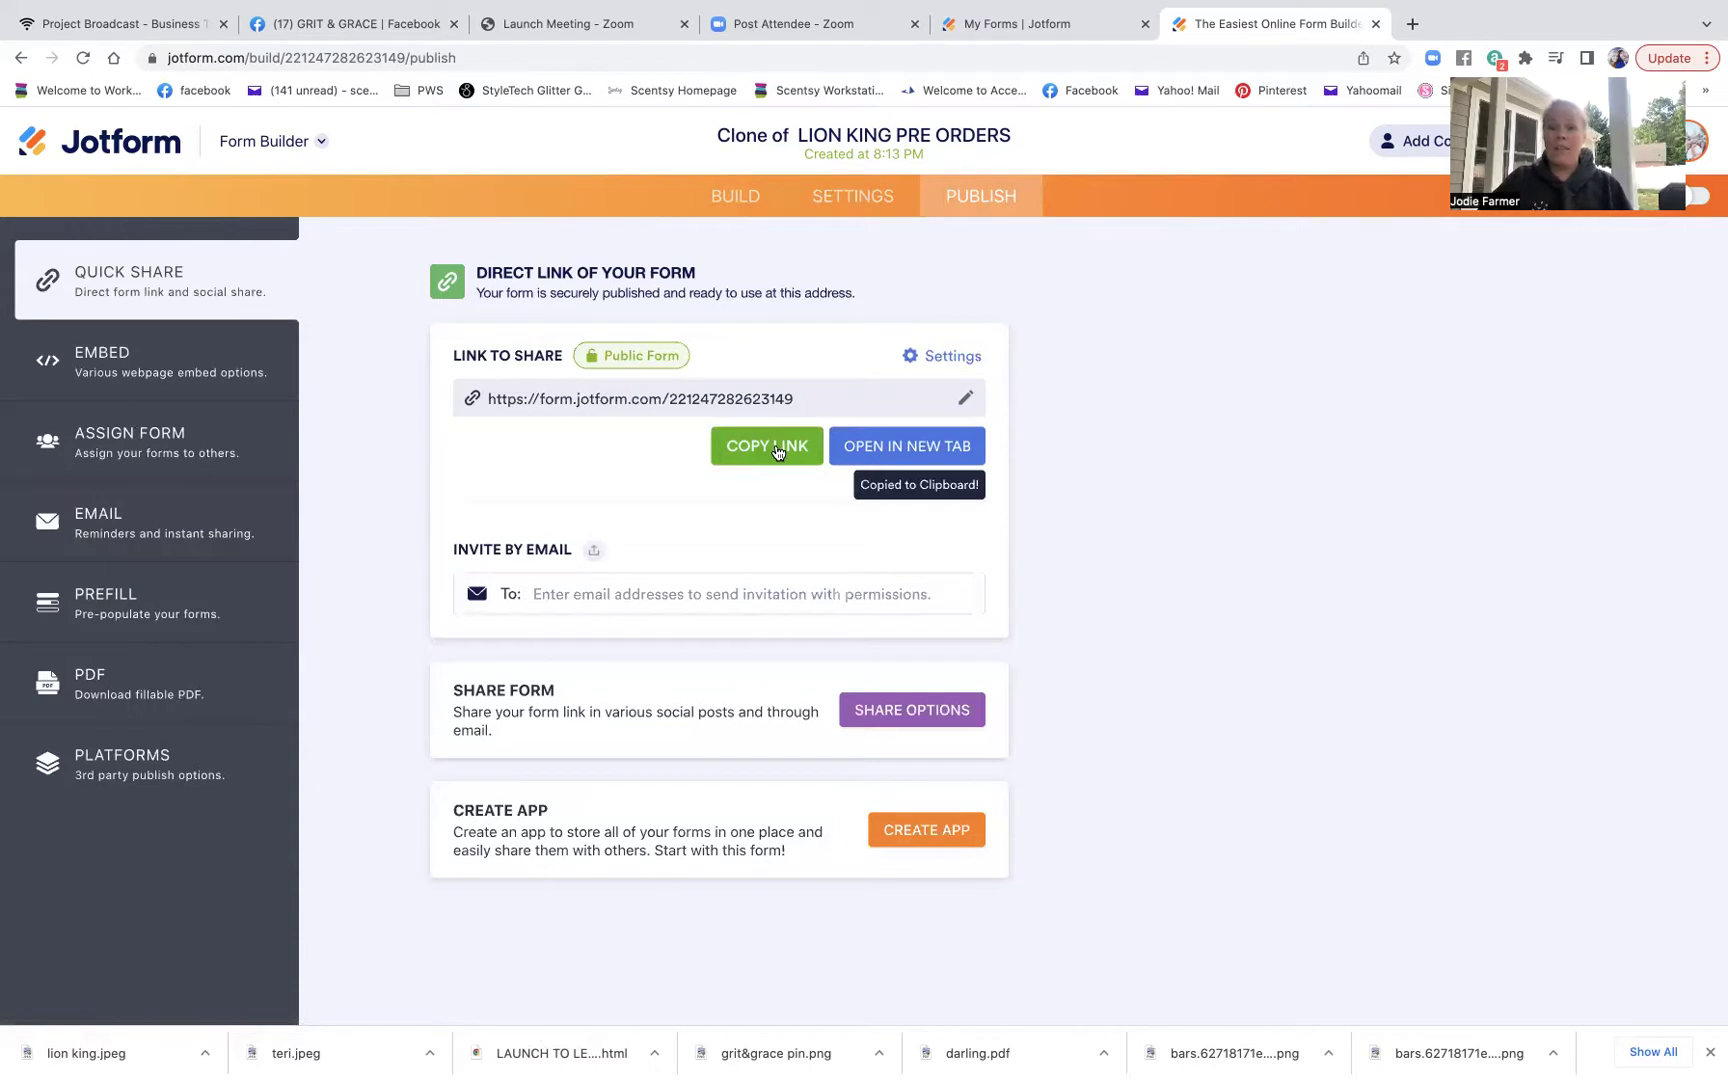